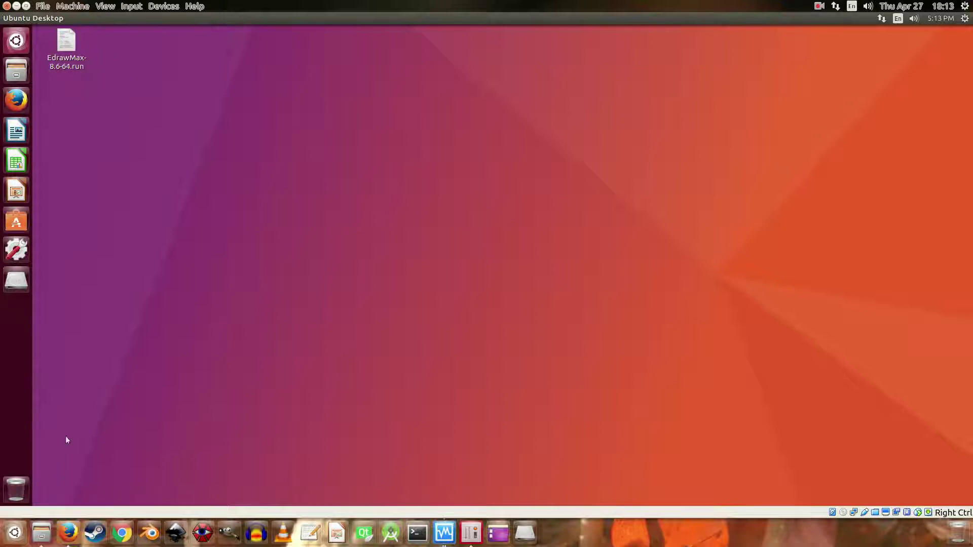
Back on the VM desktop, view the EdrawMax installer file's Permissions in Properties.
scroll(557, 274, down, 3)
scroll(583, 162, up, 3)
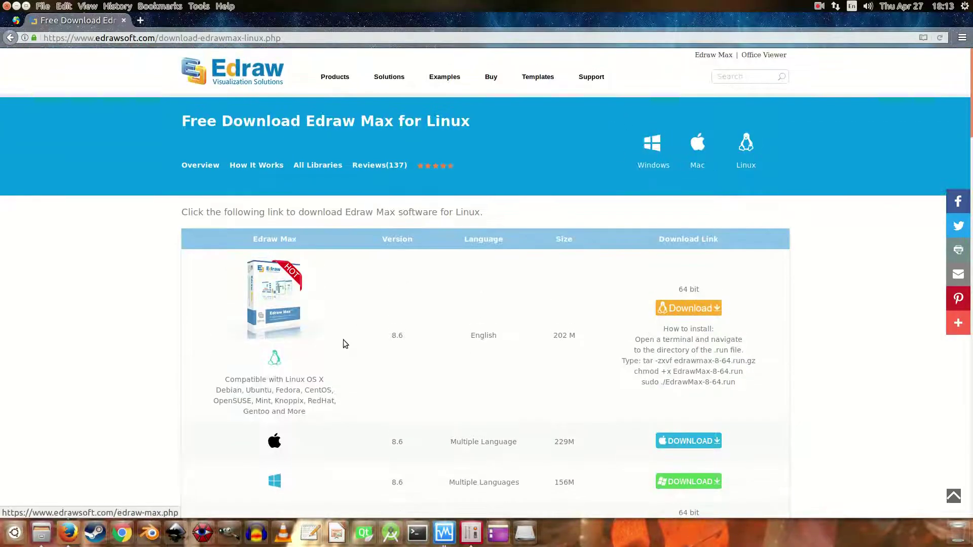
scroll(344, 343, down, 3)
click(433, 535)
right_click(114, 73)
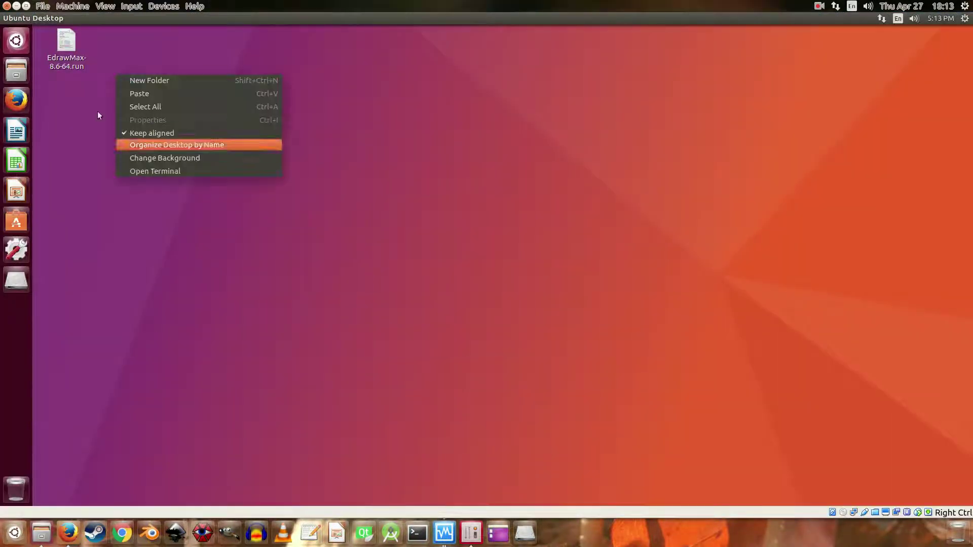
right_click(65, 44)
click(193, 201)
click(454, 170)
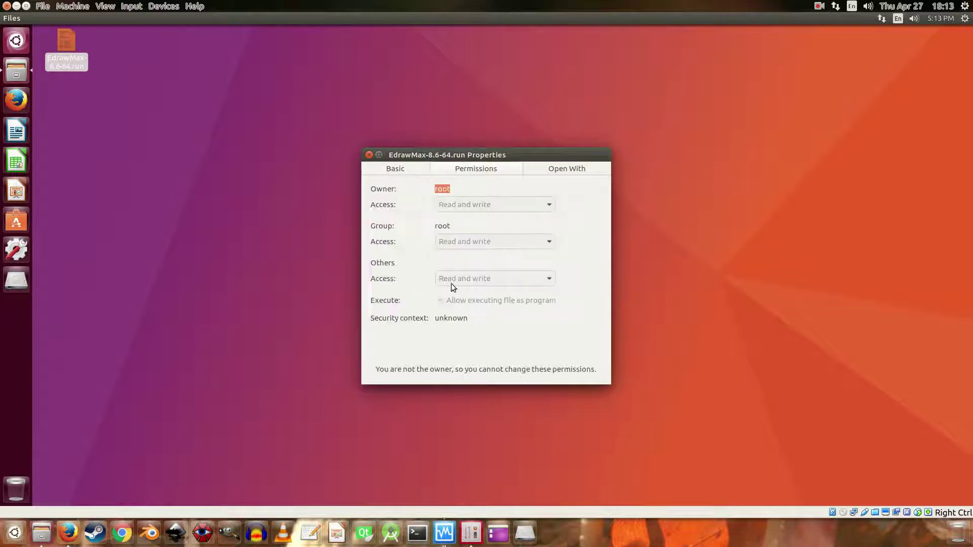
Close the dialog and, in a new terminal, start typing sudo nautilus.
click(369, 156)
key(ctrl+alt+t)
text(sudo nautilus)
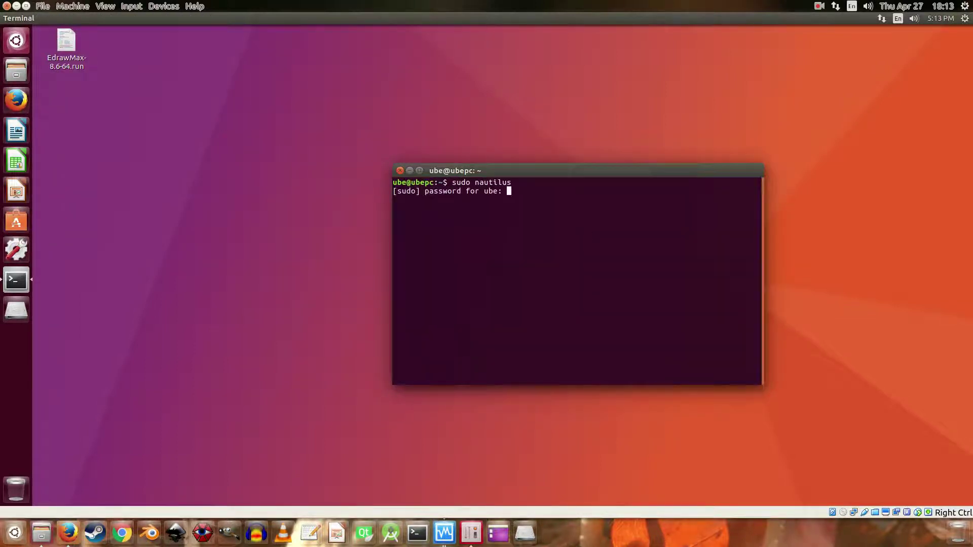
Launch Files as root and set the installer's group to the regular user's group.
key(Return)
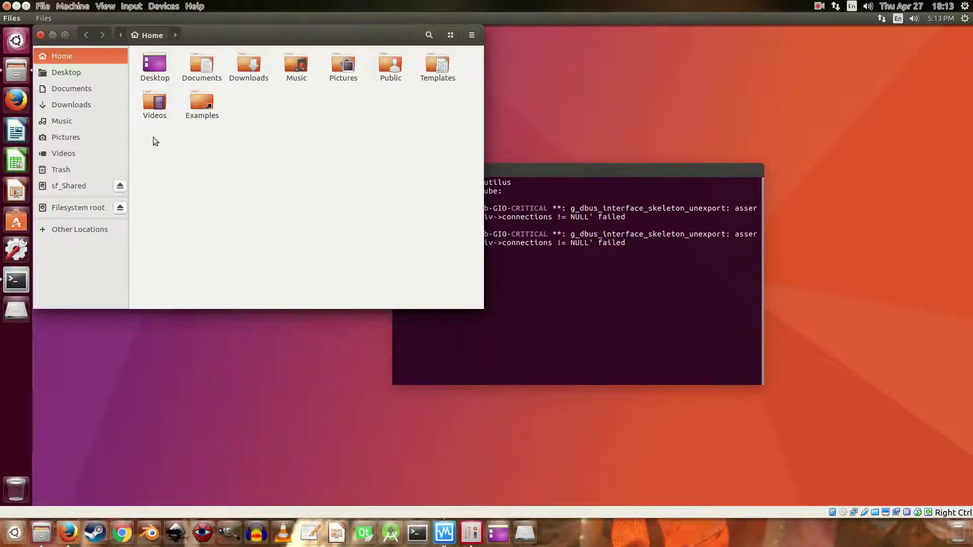
click(65, 72)
right_click(155, 71)
click(203, 222)
click(233, 76)
click(247, 145)
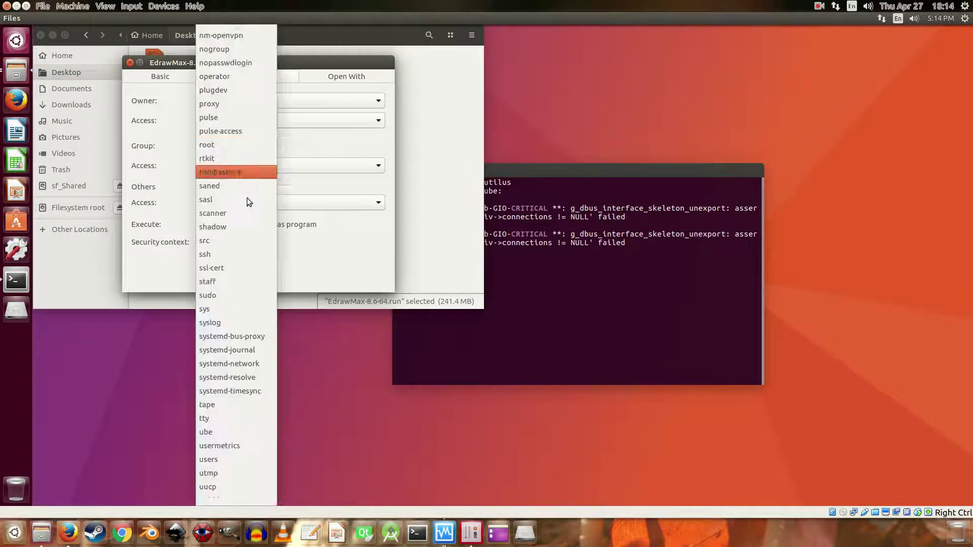
click(251, 163)
click(231, 97)
click(168, 126)
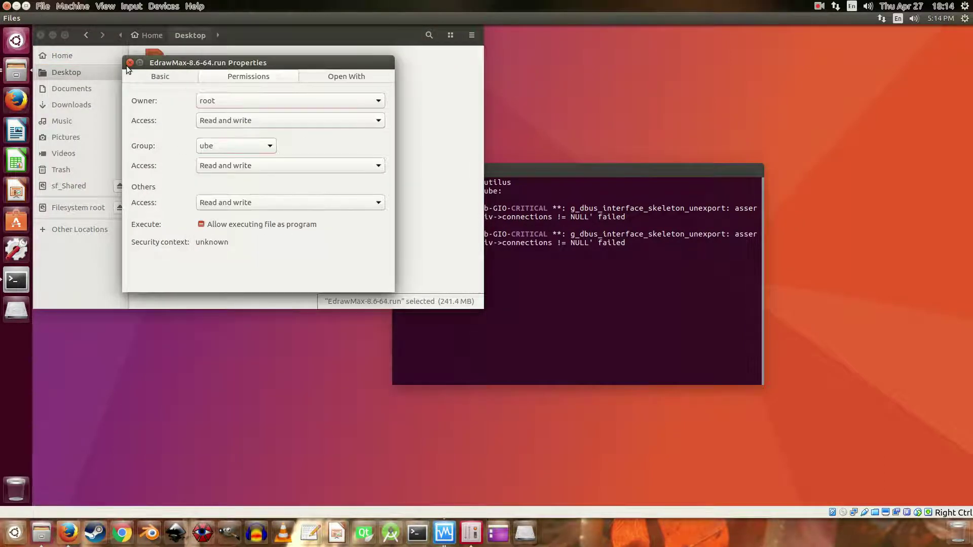
click(130, 63)
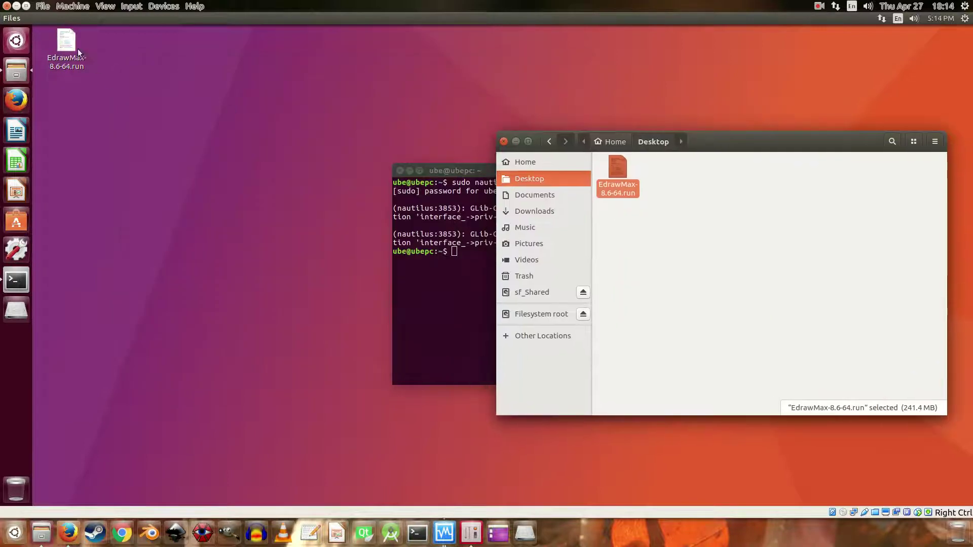
Make the regular user the installer's owner and allow executing it as a program.
right_click(77, 49)
click(109, 205)
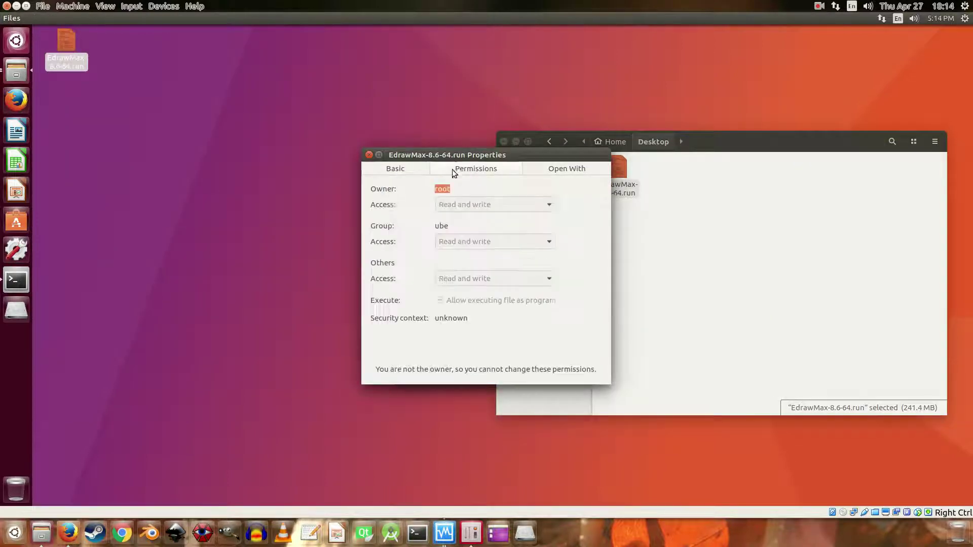
click(370, 155)
right_click(614, 170)
click(642, 314)
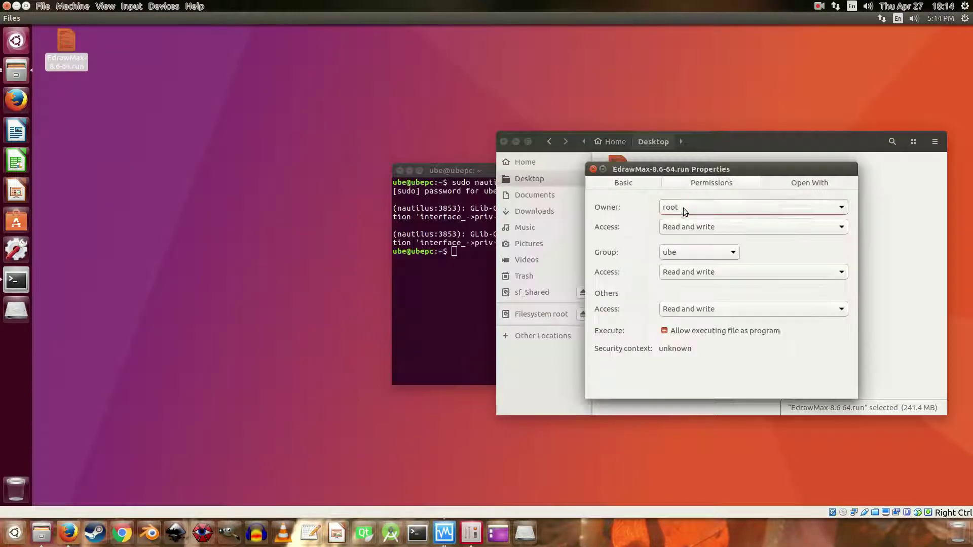
click(683, 207)
click(685, 381)
click(664, 330)
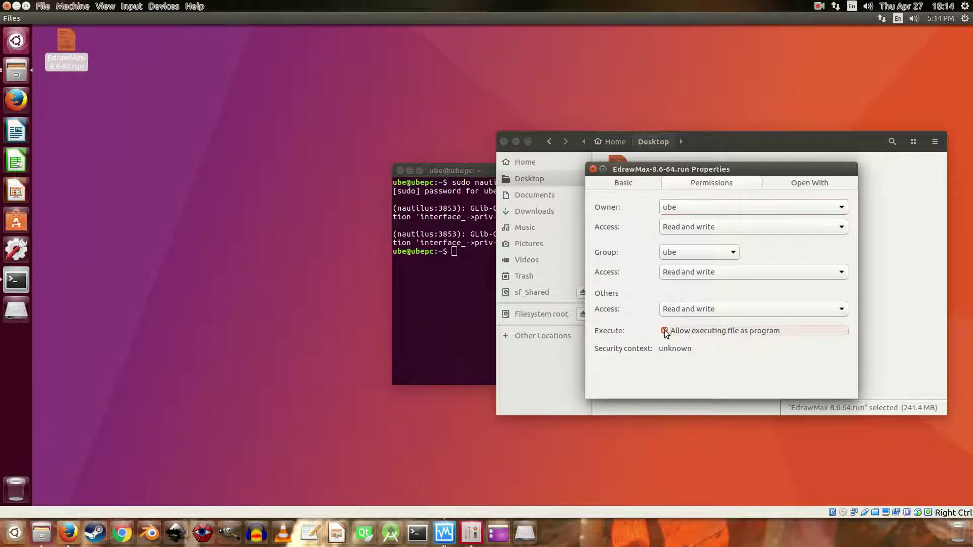
click(593, 169)
Set AptURL as the default application for opening EdrawMax-8.6-64.run.
right_click(74, 58)
click(132, 214)
drag(414, 140, 275, 97)
click(253, 124)
click(425, 124)
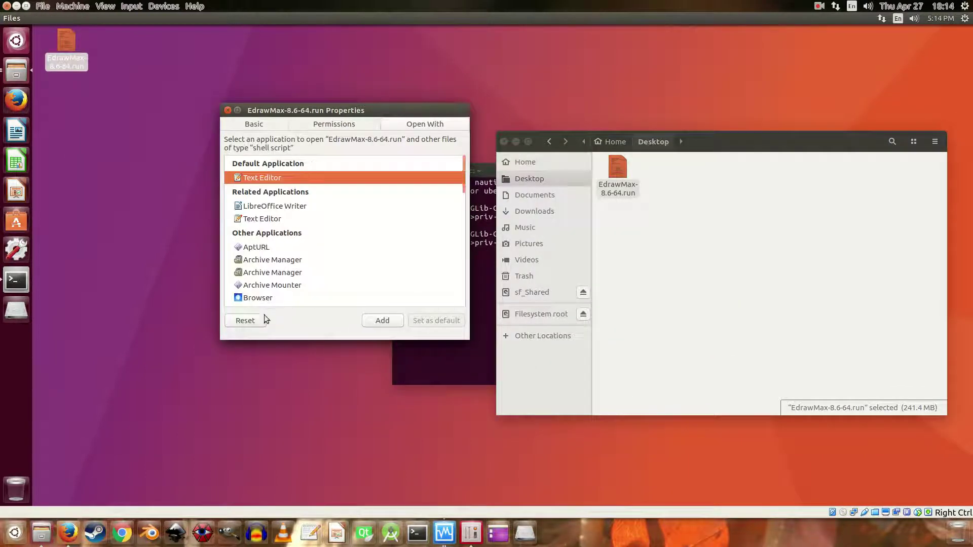
click(256, 247)
click(436, 320)
click(228, 110)
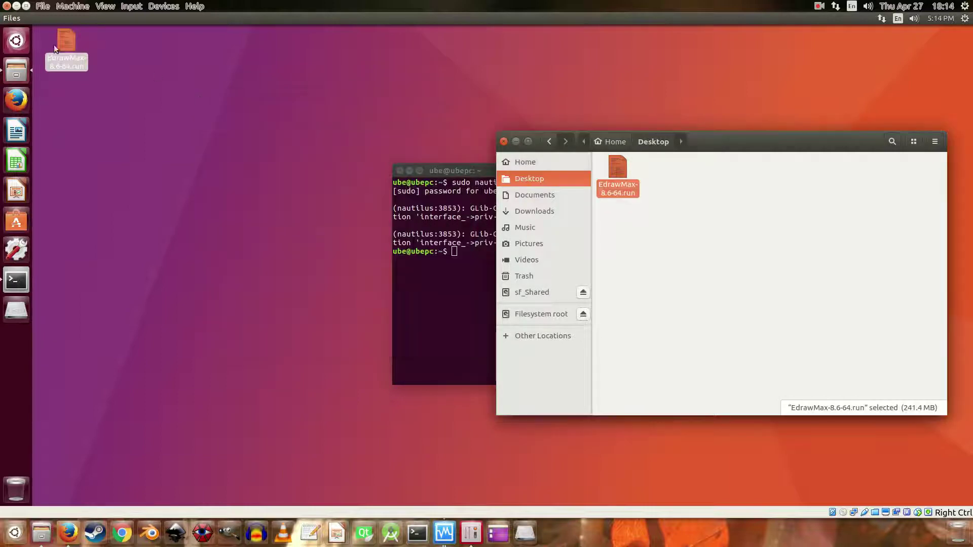
Try opening the installer, dismiss the AptURL error, and review its Open With applications.
key(Return)
click(614, 296)
right_click(66, 44)
click(122, 200)
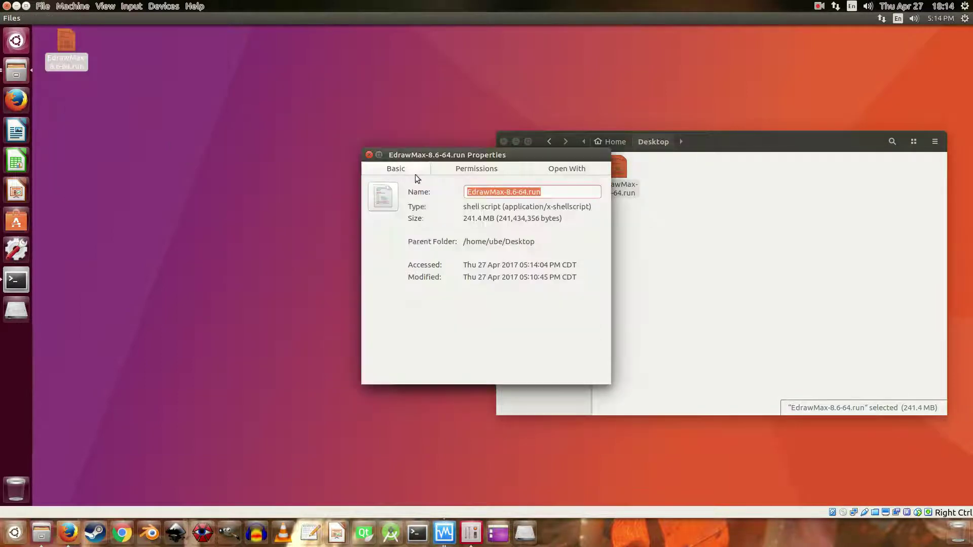
click(476, 168)
click(553, 169)
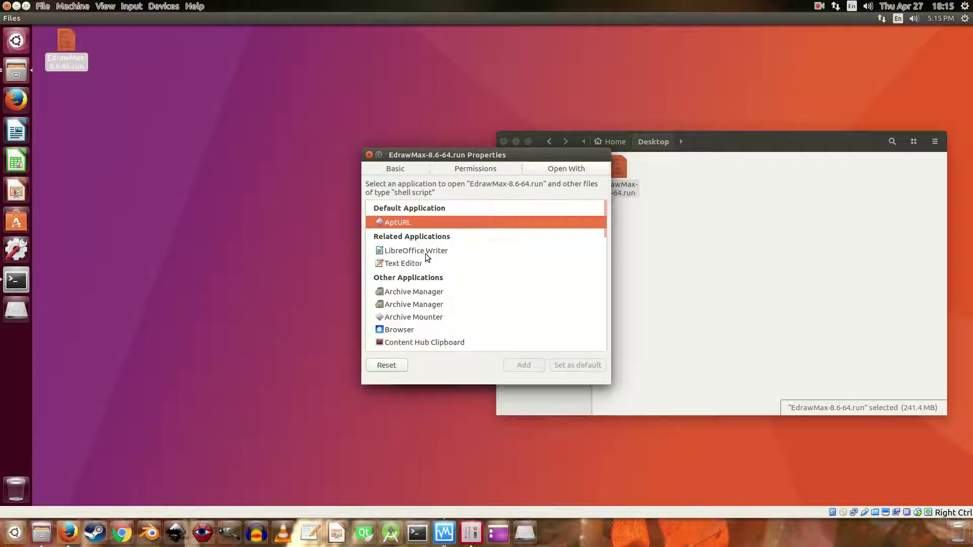
scroll(430, 270, down, 3)
click(366, 155)
Reposition the terminal and check the installer icon's menu, leaving its name unchanged.
drag(441, 163, 302, 151)
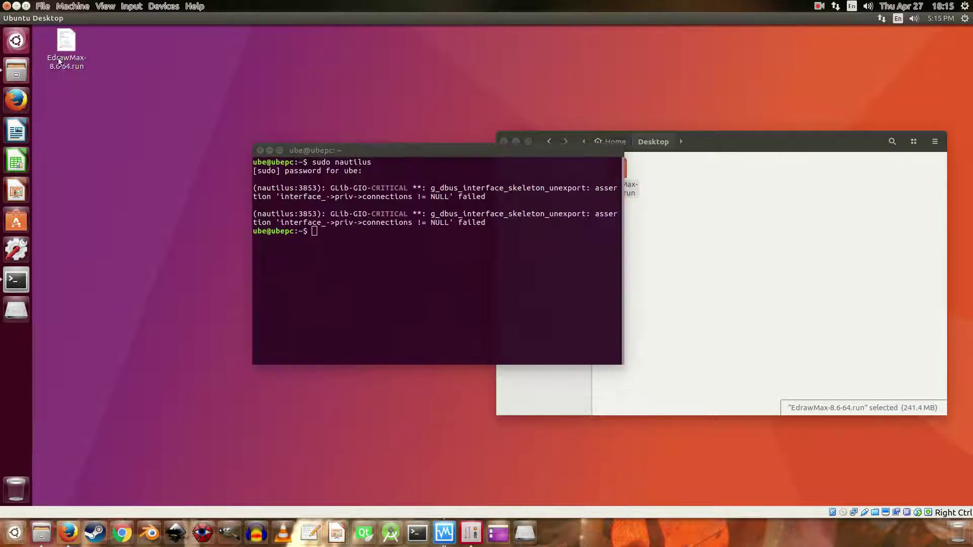
right_click(66, 44)
click(116, 213)
right_click(66, 44)
click(111, 205)
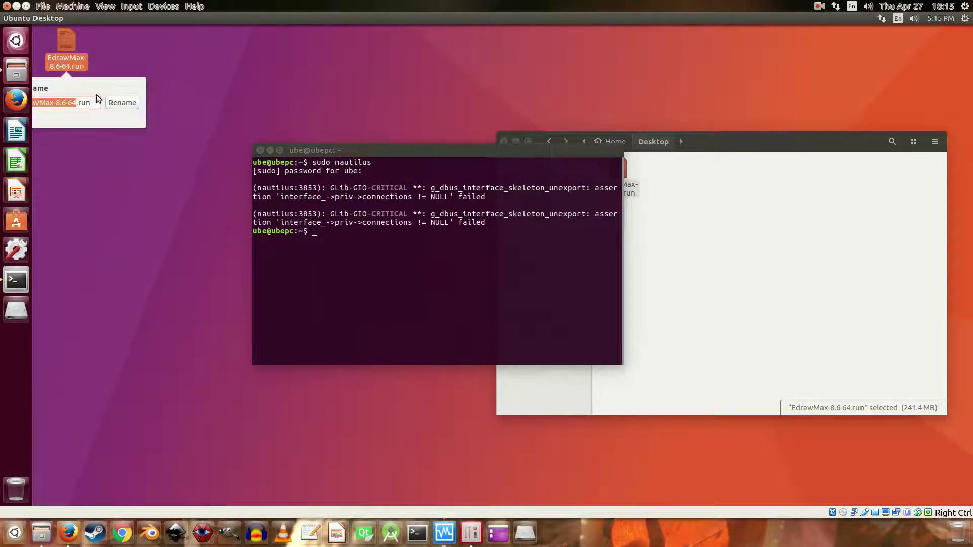
click(177, 111)
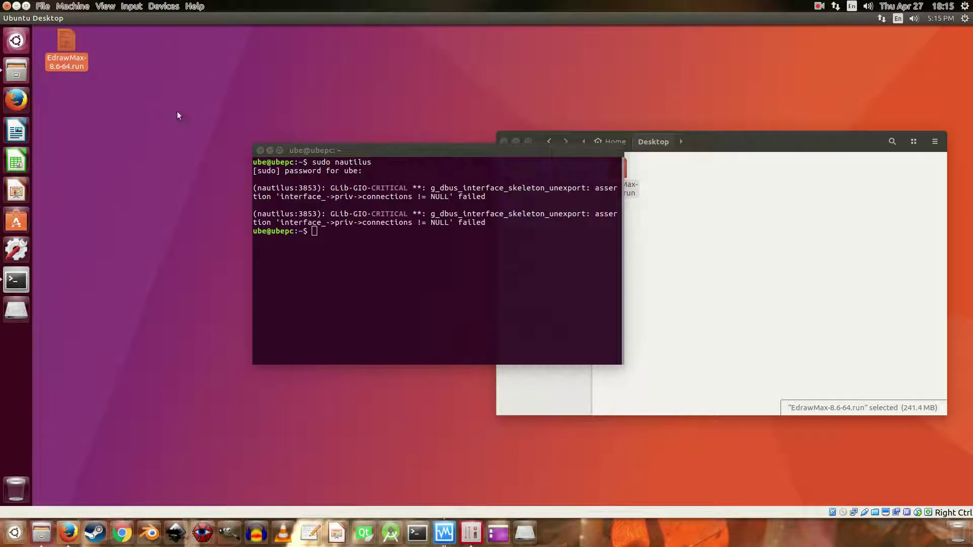
click(333, 265)
click(334, 228)
text(cd ~/Deskto)
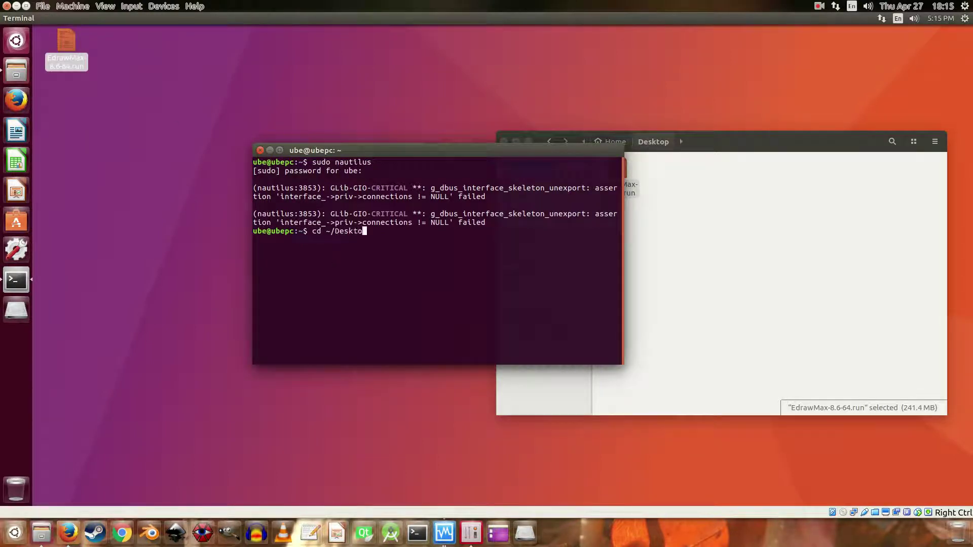
Run cd ~/Desktop, then ./EdrawMax-8.6-64.run, and answer yes to launch EdrawMax.
text(ps)
key(Return)
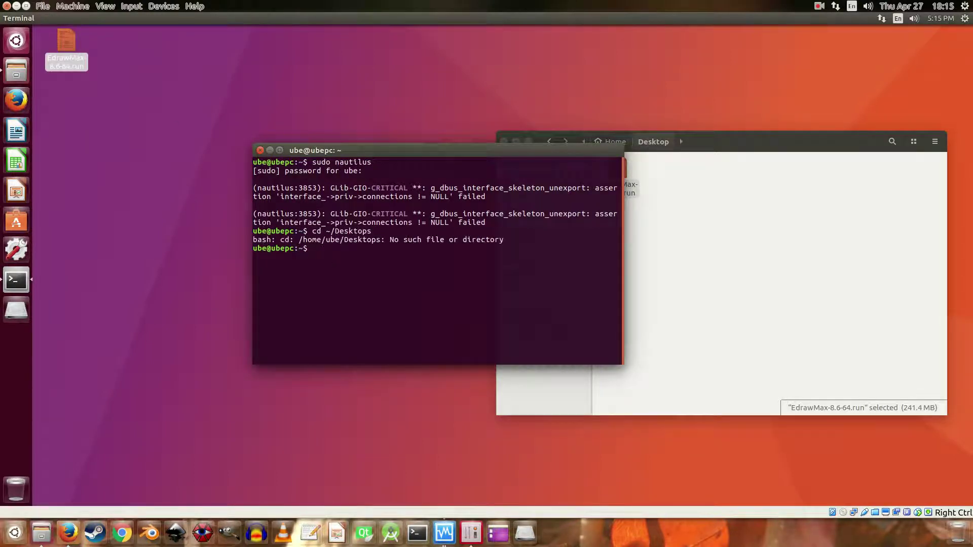
key(BackSpace)
key(Return)
text(./EdrawMax-8.6-64.run)
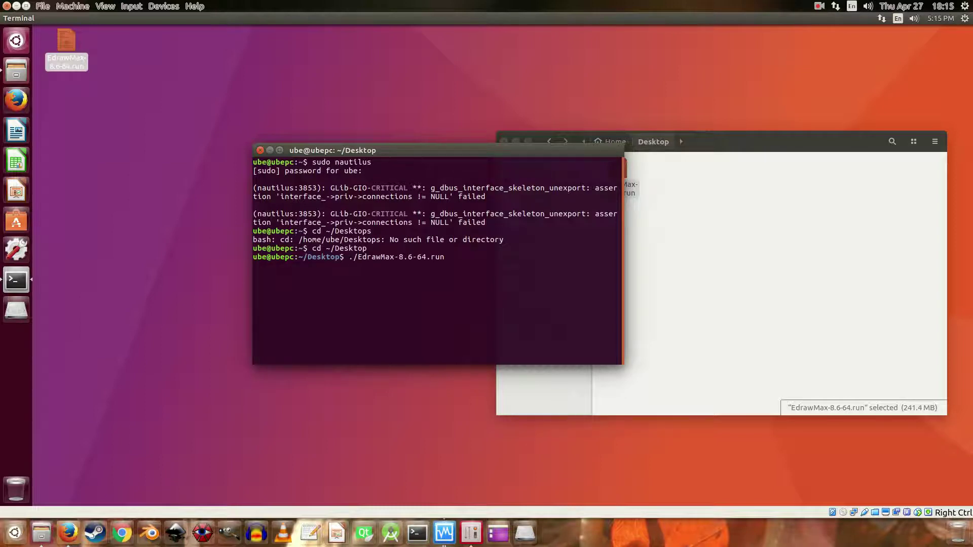
key(Return)
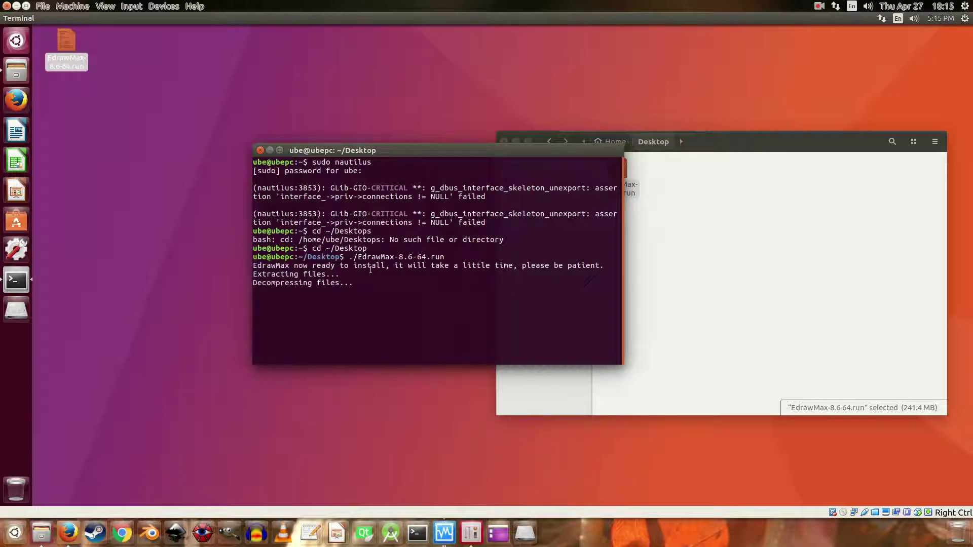
drag(349, 257, 703, 258)
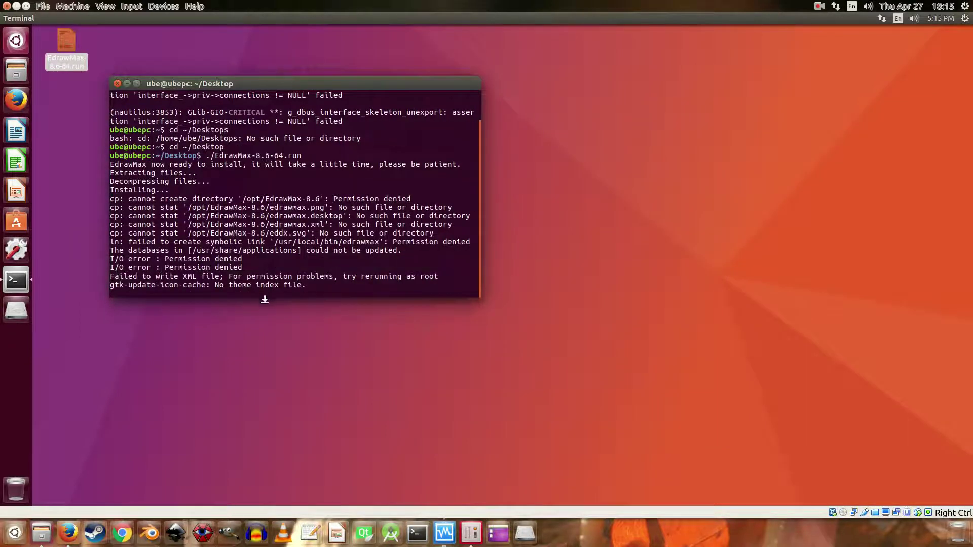
drag(265, 300, 269, 335)
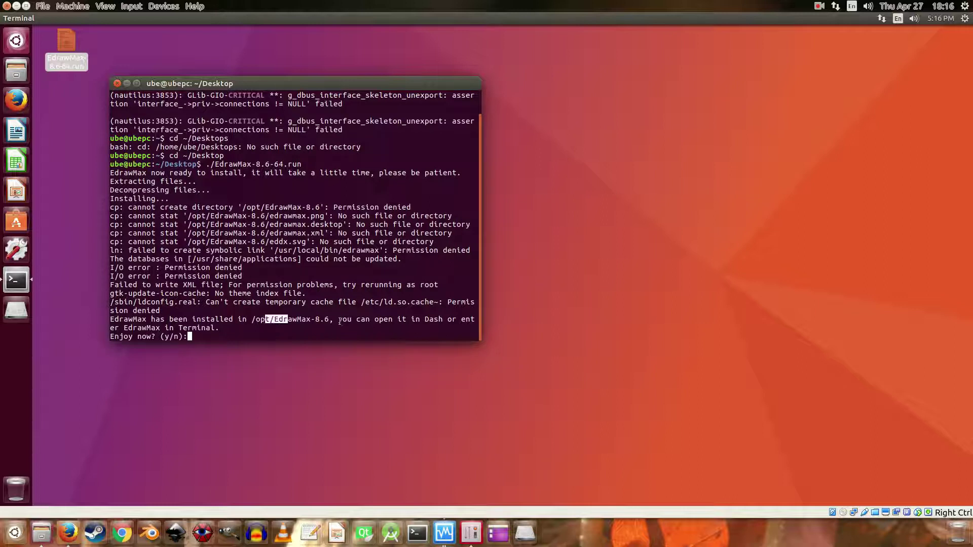
text(y)
key(Return)
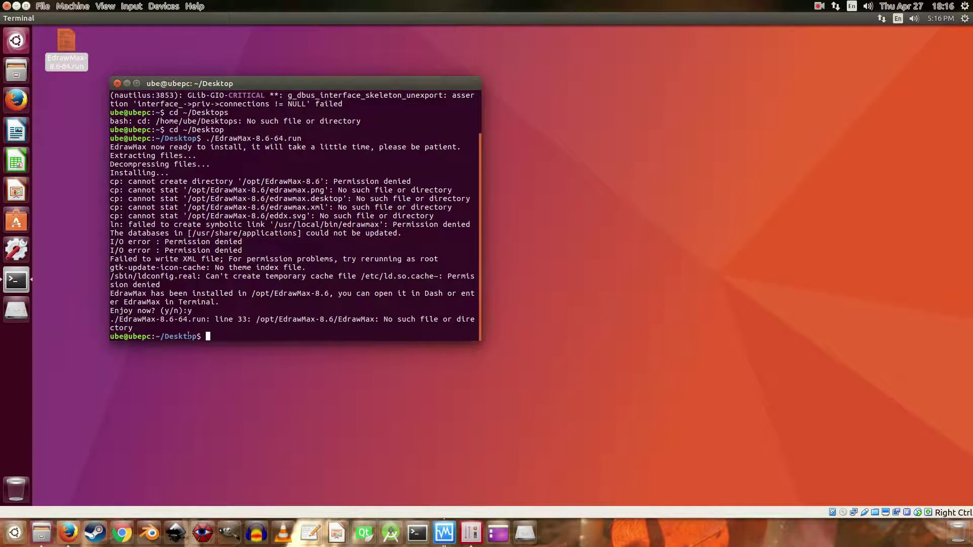
Search the Dash for 'ed', finding no EdrawMax application.
click(16, 40)
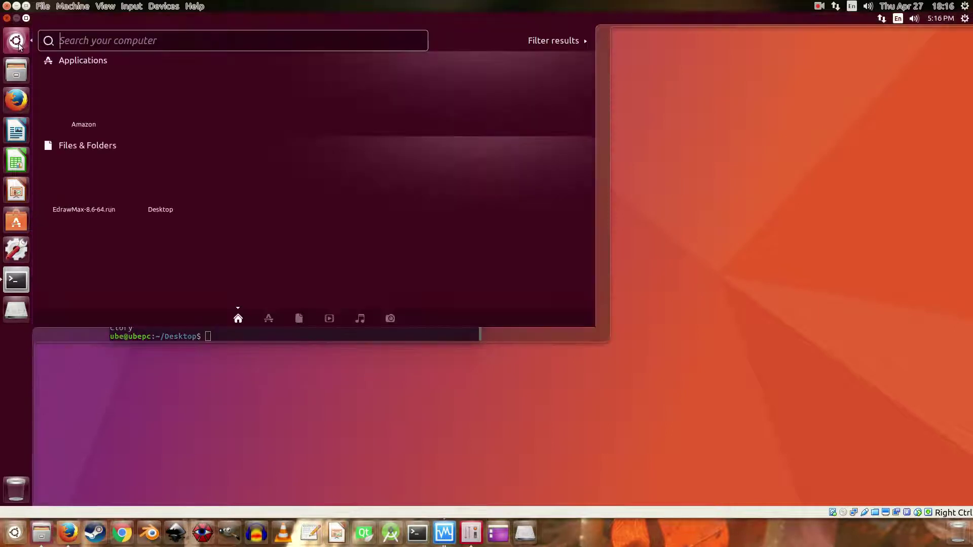
text(en)
key(Escape)
key(super)
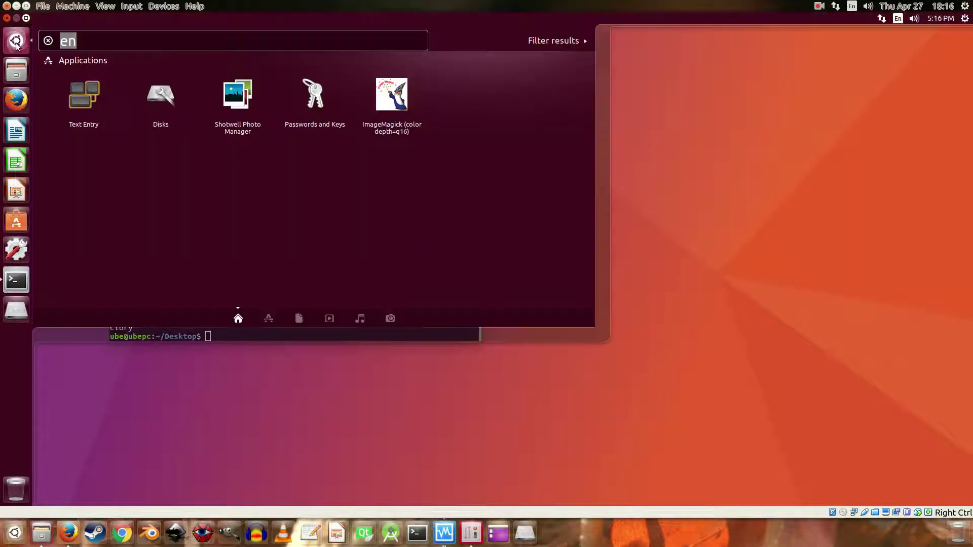
text(ed)
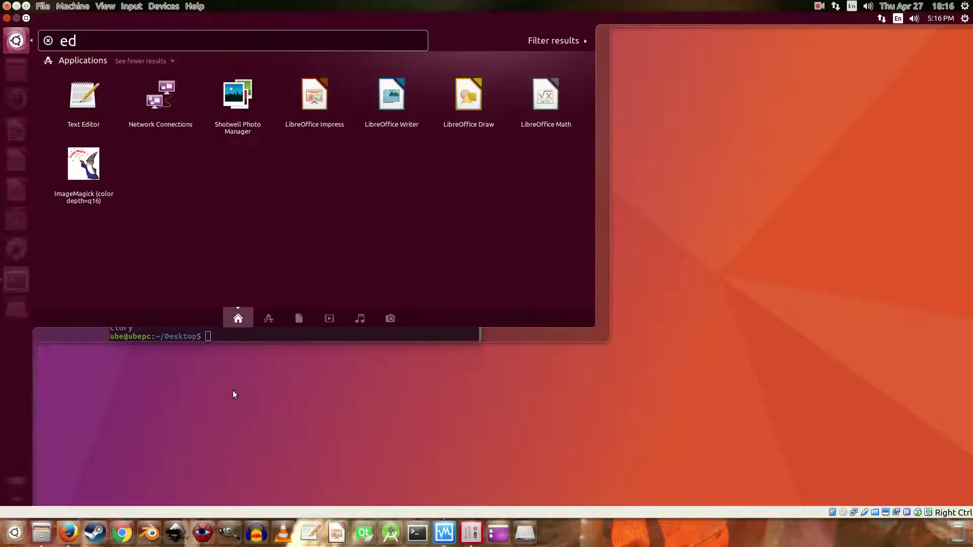
click(233, 390)
Browse the root folder / and opt in Files, then select the /opt path in the error.
click(16, 71)
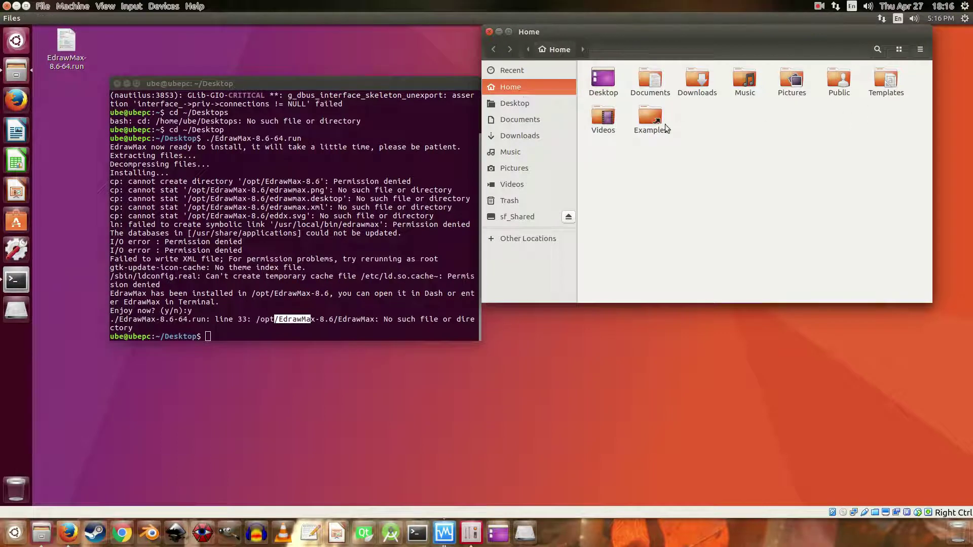
click(514, 242)
click(608, 86)
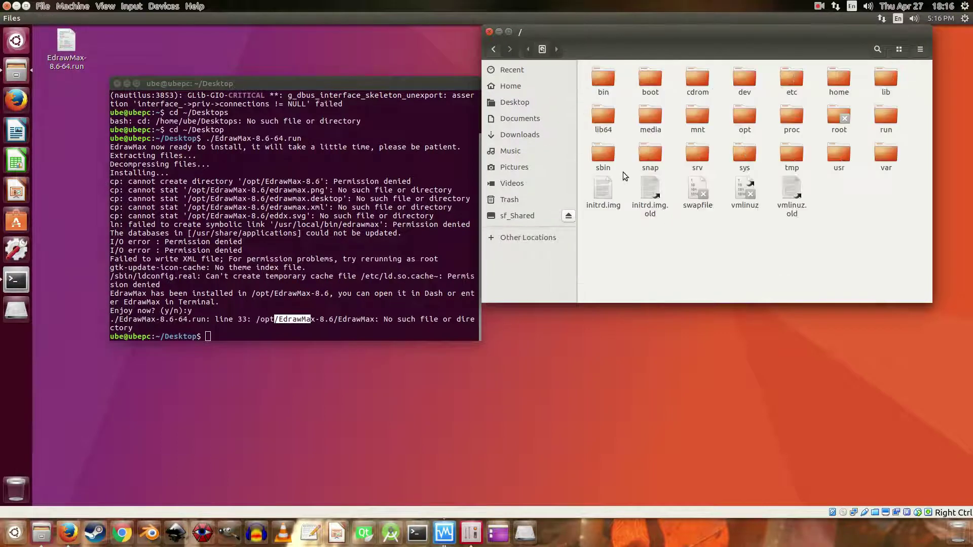
double_click(742, 120)
key(alt+Left)
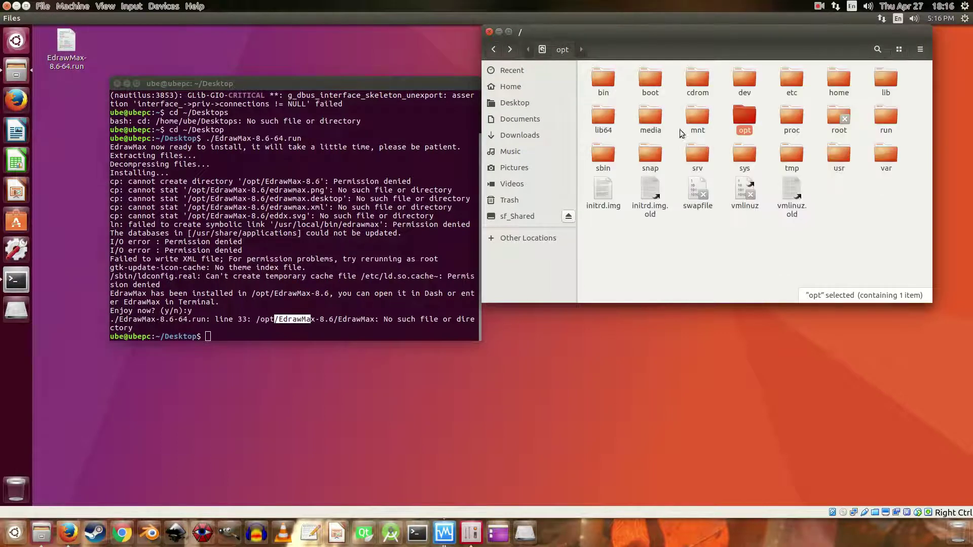
drag(191, 190, 241, 190)
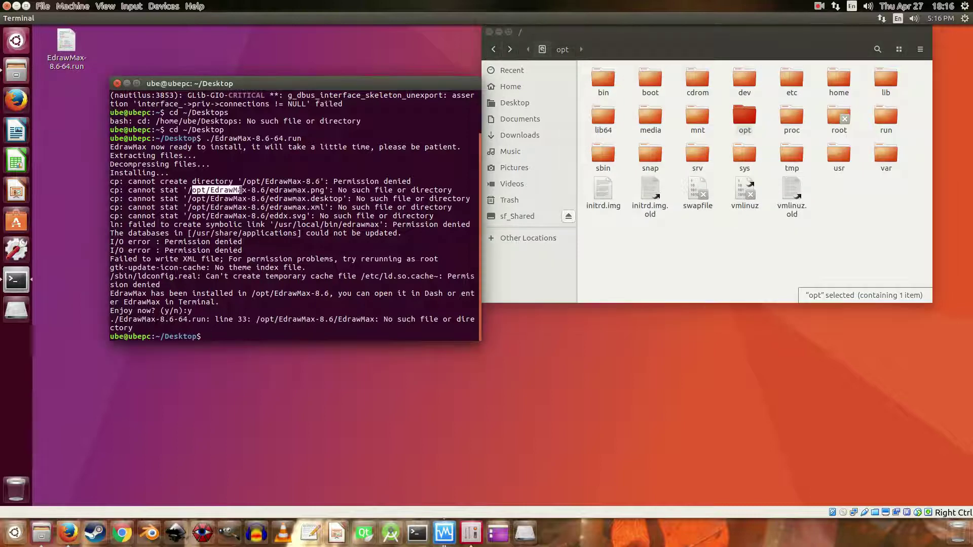
Rerun ./EdrawMax-8.6-64.run with sudo.
double_click(273, 181)
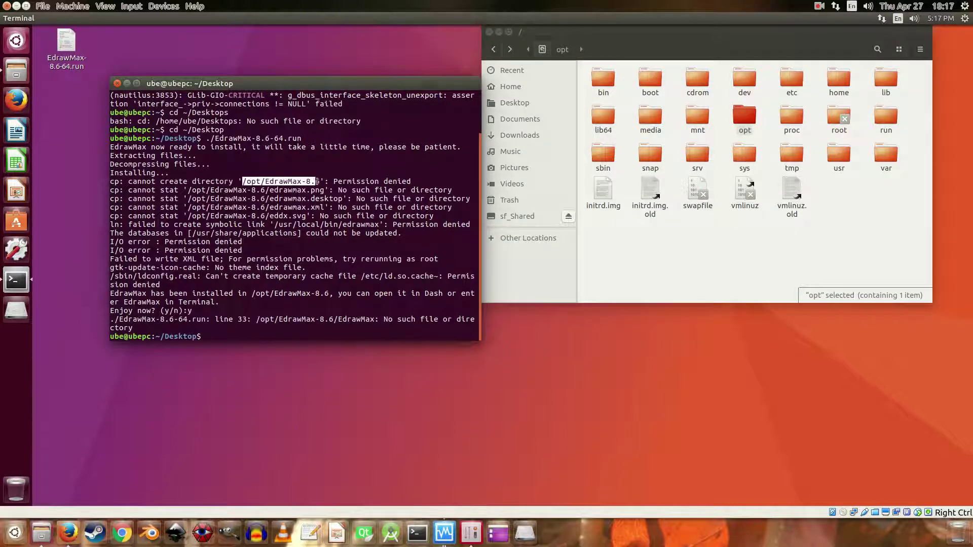
drag(210, 163, 476, 163)
text(sktop$ ./EdrawMax-8.6-64.run)
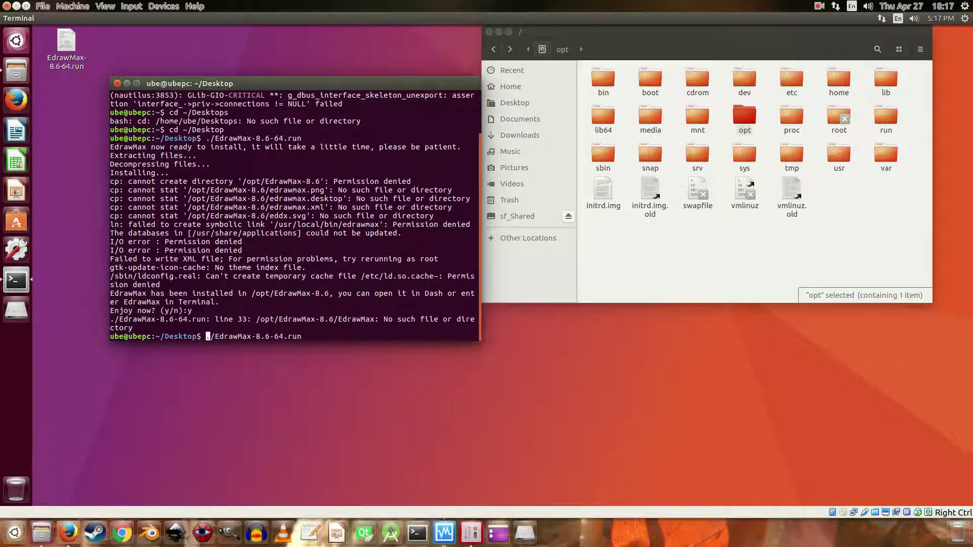
text(sudo)
key(Return)
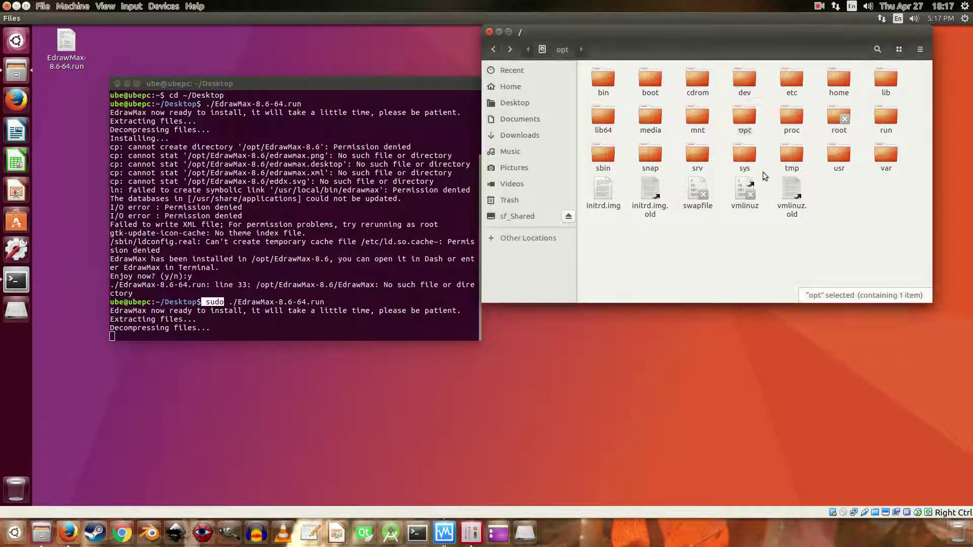
Confirm /opt/EdrawMax-8.6 now holds files, then answer y to launch EdrawMax.
double_click(744, 116)
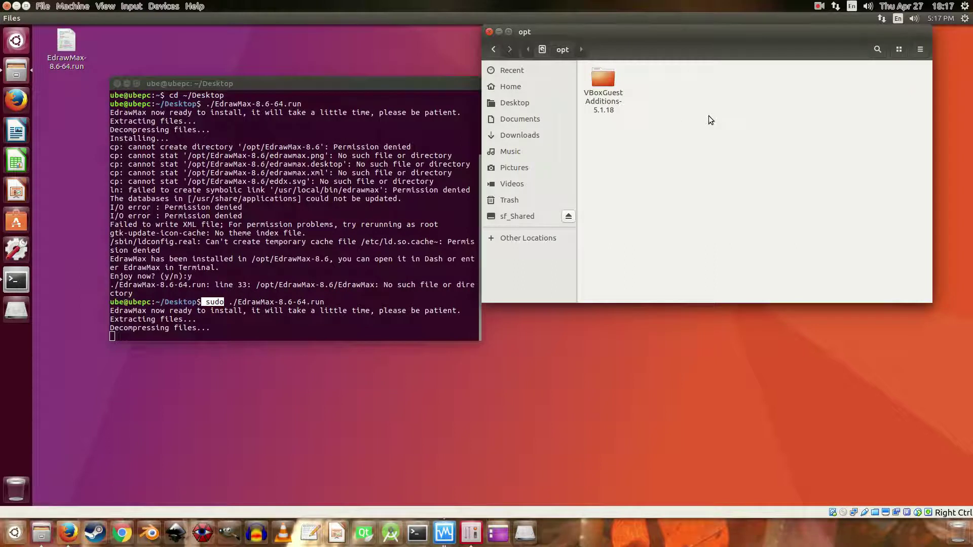
double_click(601, 81)
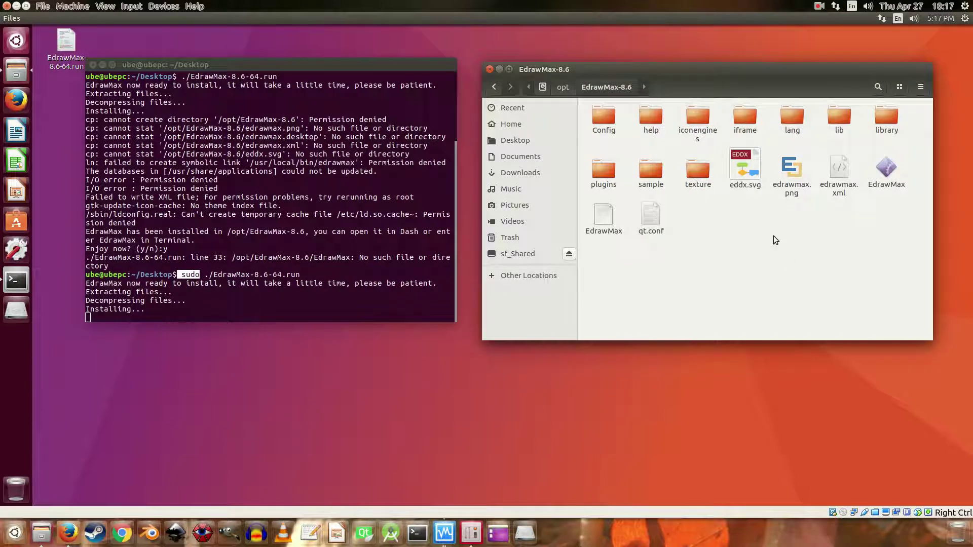
click(651, 231)
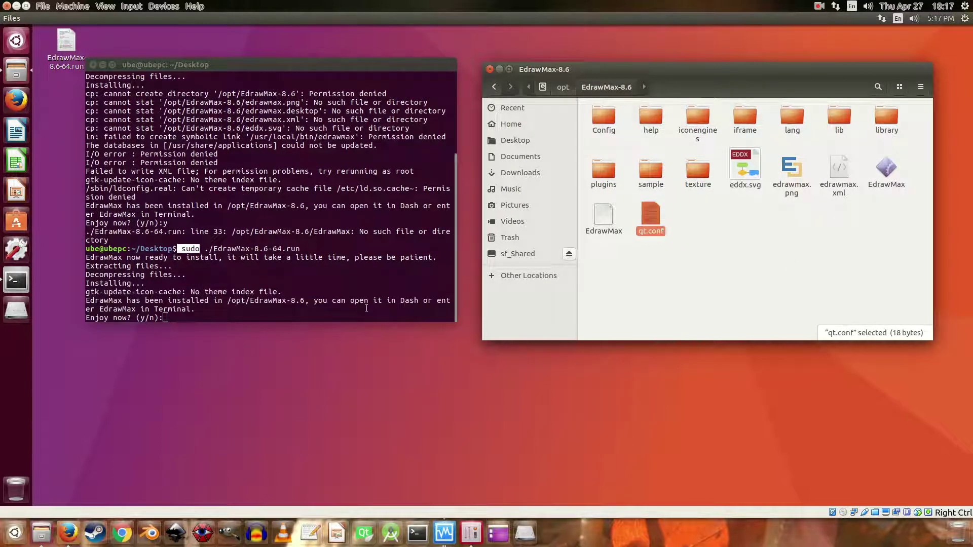
click(269, 304)
text(y)
key(Return)
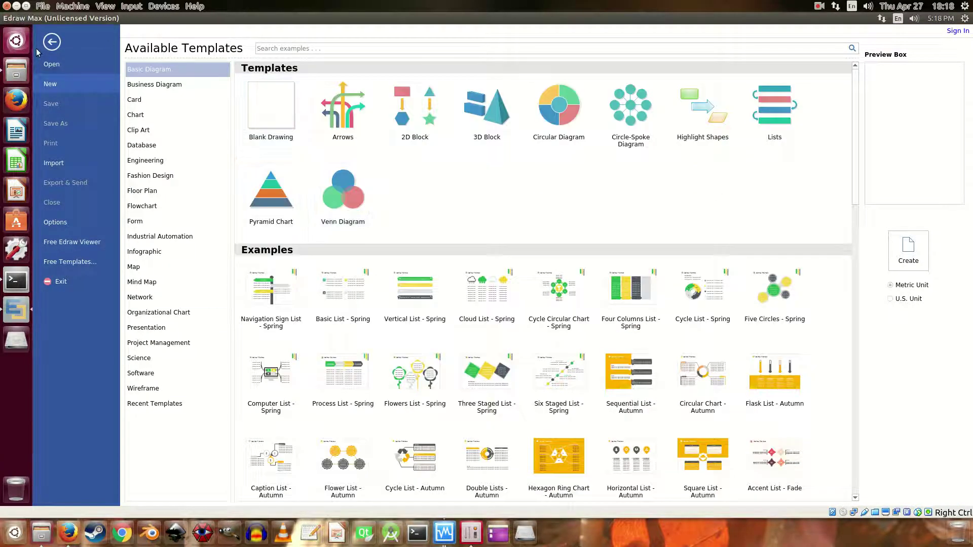
Open and close the Appearance settings, returning to the templates screen.
click(324, 193)
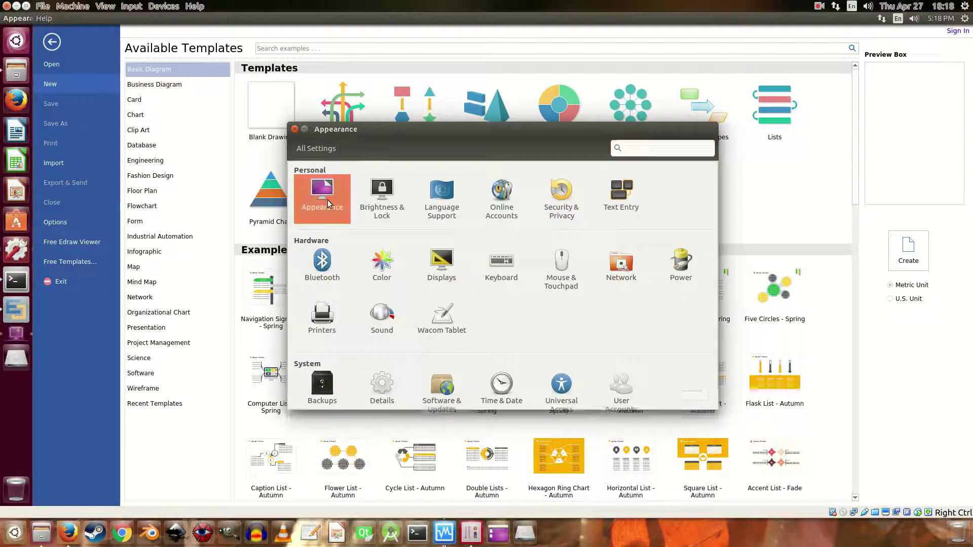
click(341, 176)
click(296, 130)
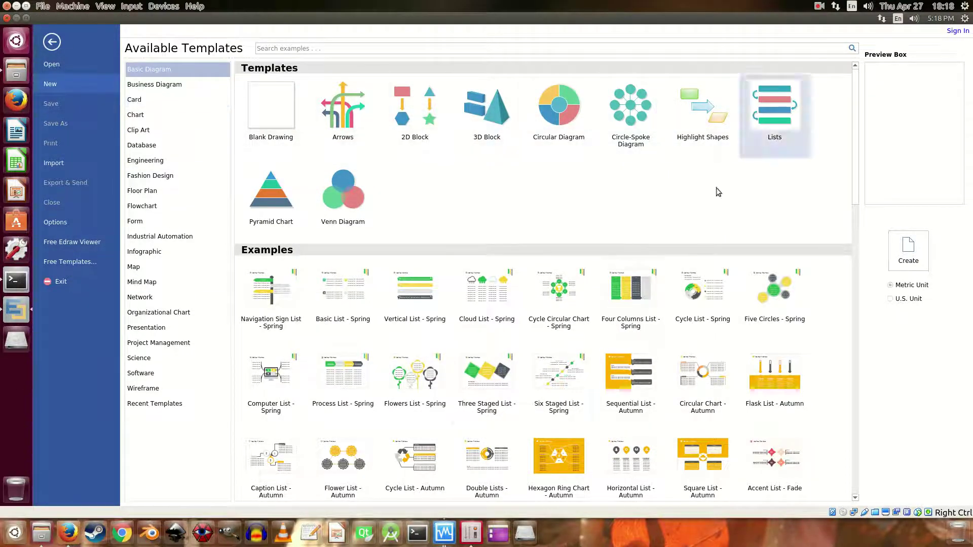
scroll(516, 354, down, 5)
scroll(515, 355, up, 5)
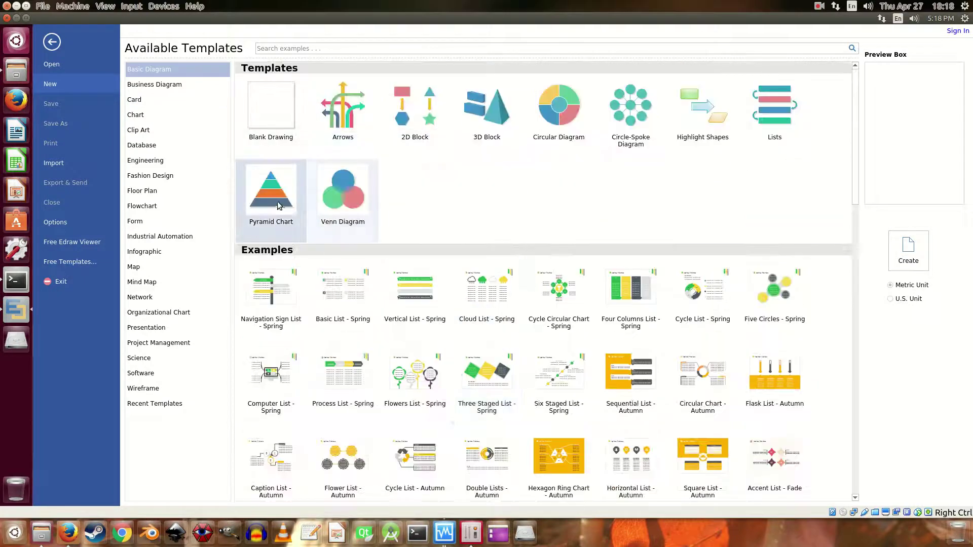
Open the Lists example Navigation Sign List - Spring and narrow its green sign slightly.
click(774, 109)
double_click(343, 297)
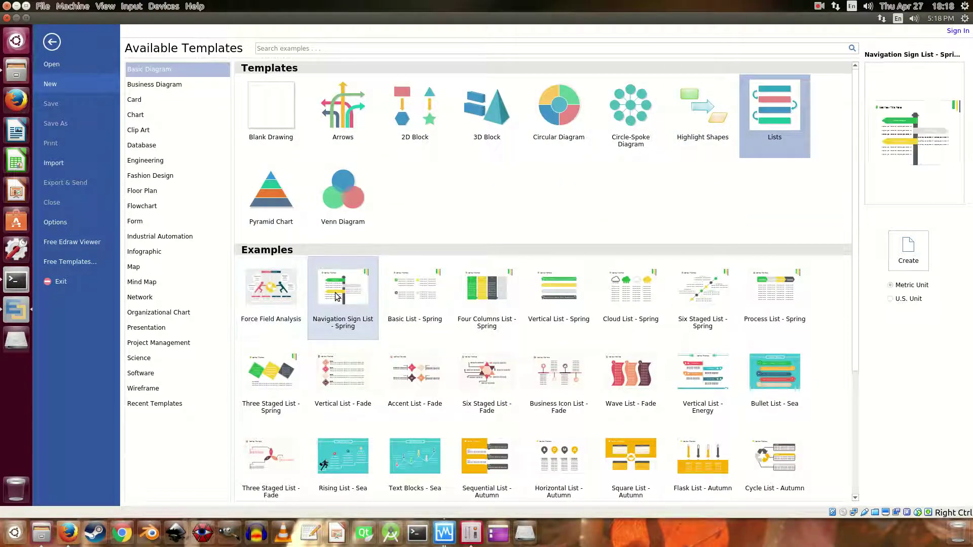
click(331, 218)
drag(272, 209, 285, 209)
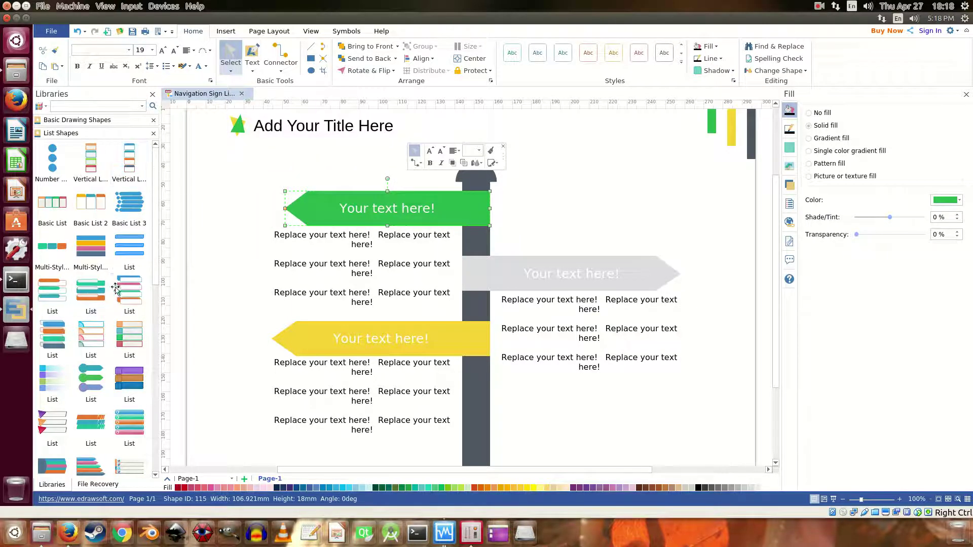
Place a numbered four-item List shape on the page's right side.
drag(129, 291, 336, 251)
drag(446, 243, 586, 210)
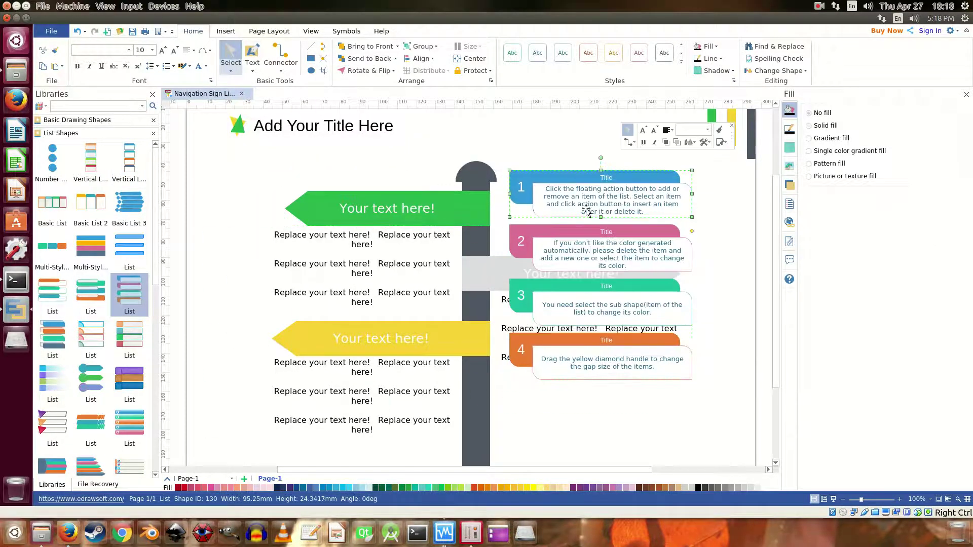
click(478, 132)
scroll(69, 70, down, 1)
scroll(68, 70, down, 3)
View the version information, then start an Office Word export and cancel it.
scroll(69, 70, down, 1)
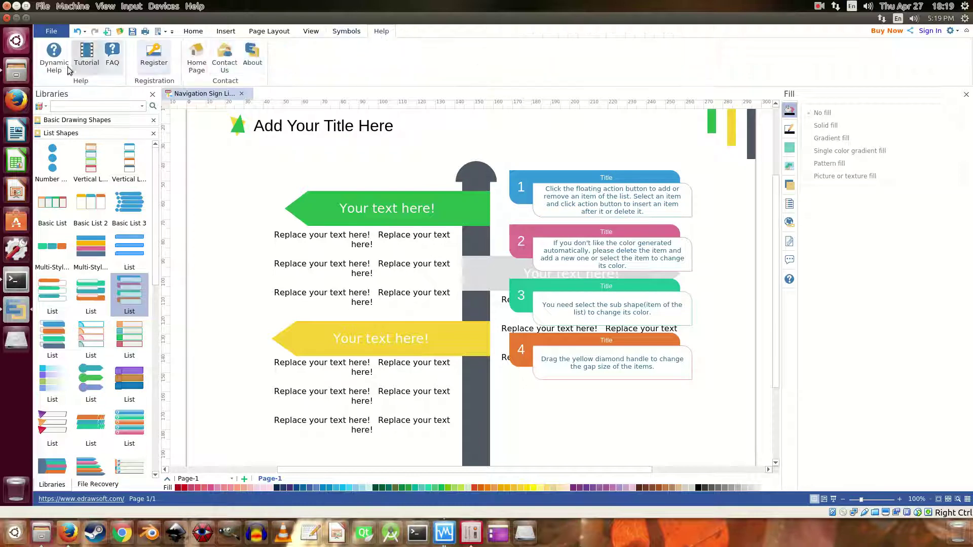
click(251, 55)
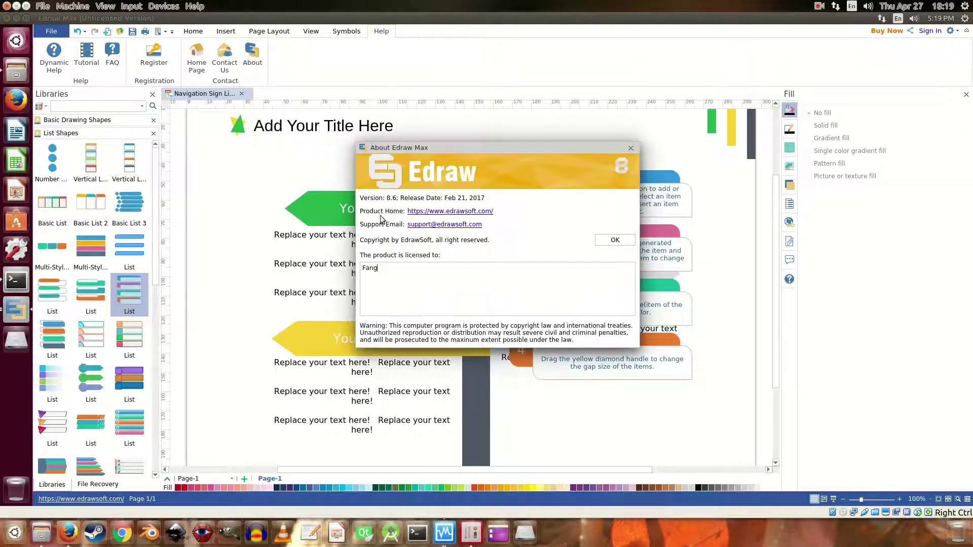
click(612, 240)
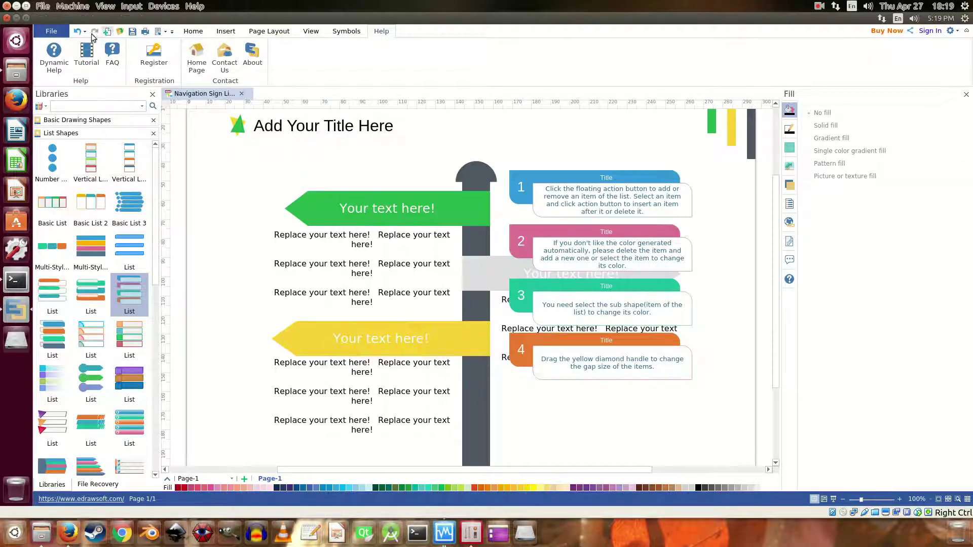
click(158, 32)
click(163, 171)
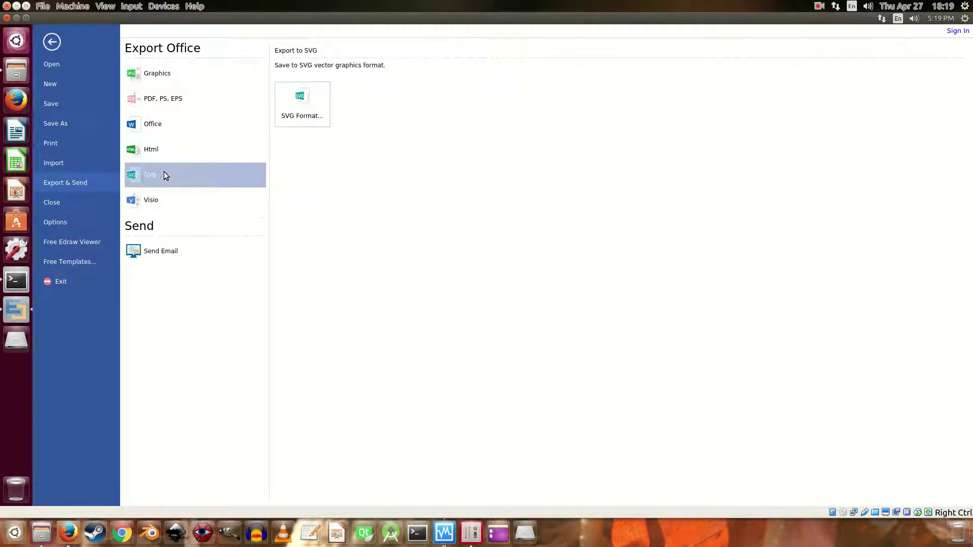
click(217, 119)
click(318, 107)
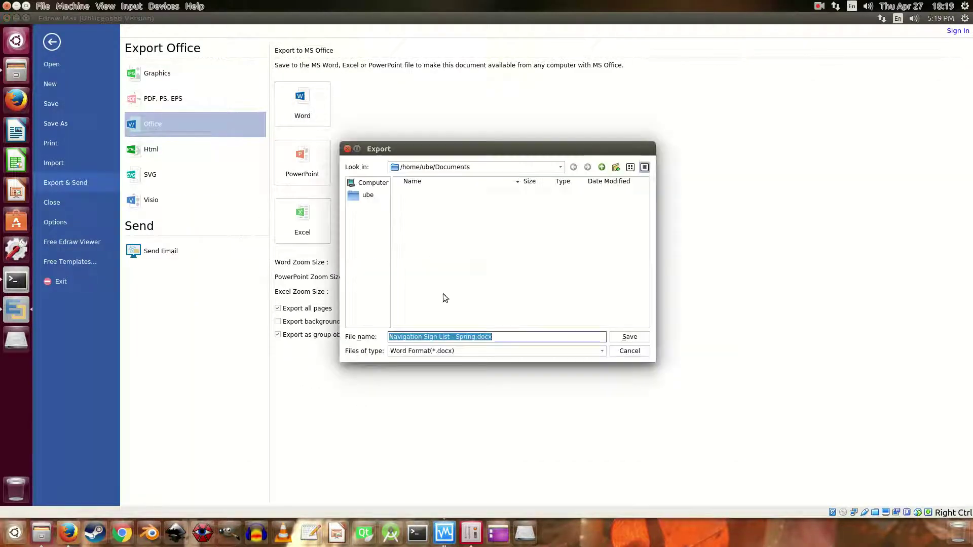
click(629, 351)
Start a PDF export and cancel it, then view the Graphics image export options.
click(162, 97)
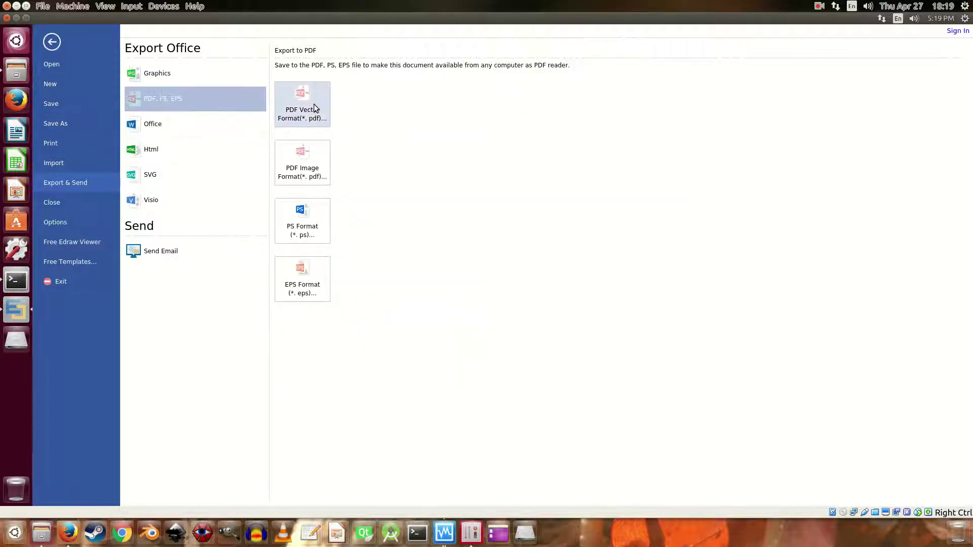
click(303, 279)
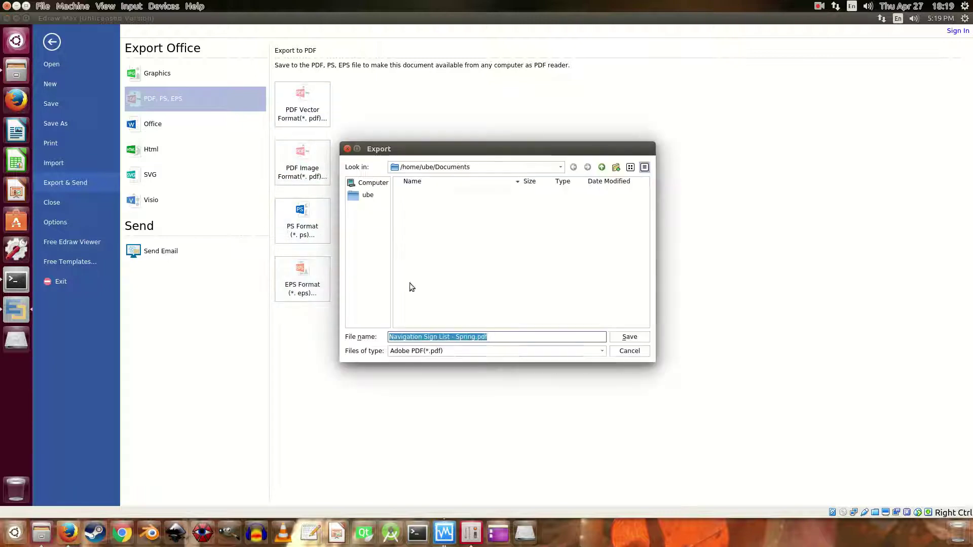
click(630, 352)
click(157, 74)
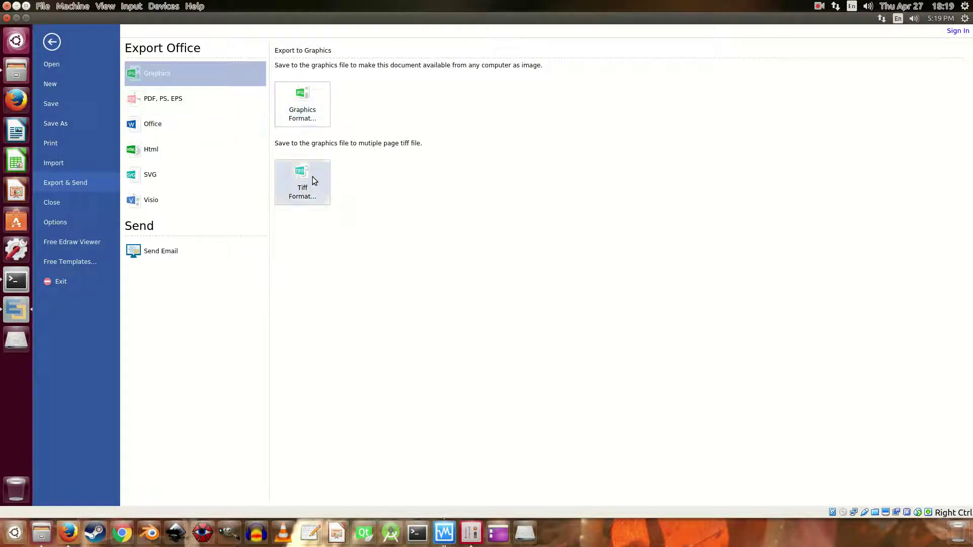
click(51, 41)
Close the Navigation Sign List unsaved, start blank Drawing2, and cancel a vector text insert.
click(242, 93)
click(480, 268)
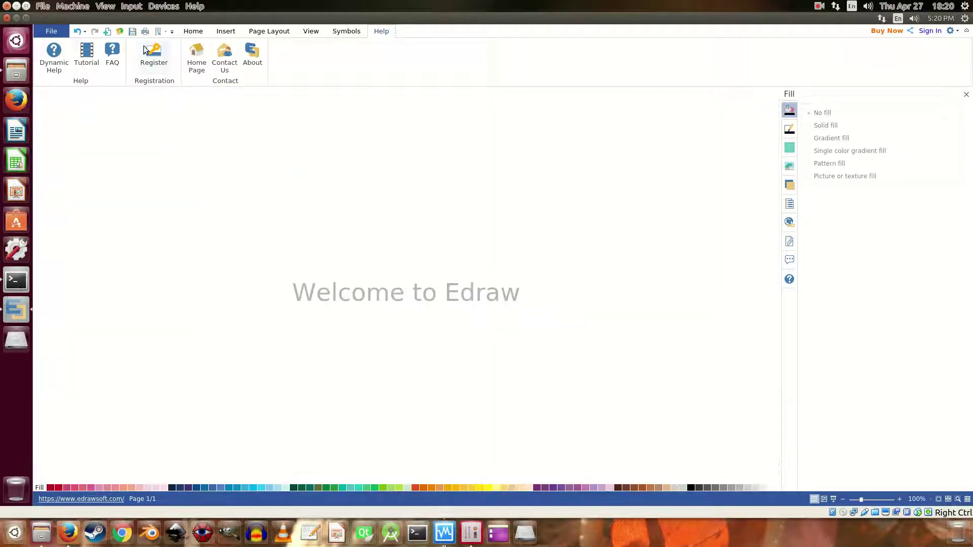
click(107, 31)
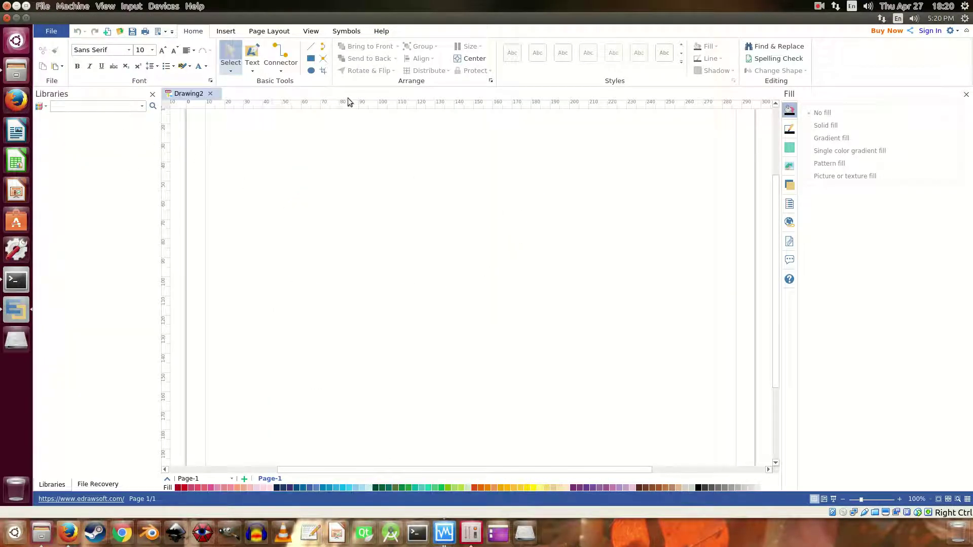
click(226, 32)
click(179, 56)
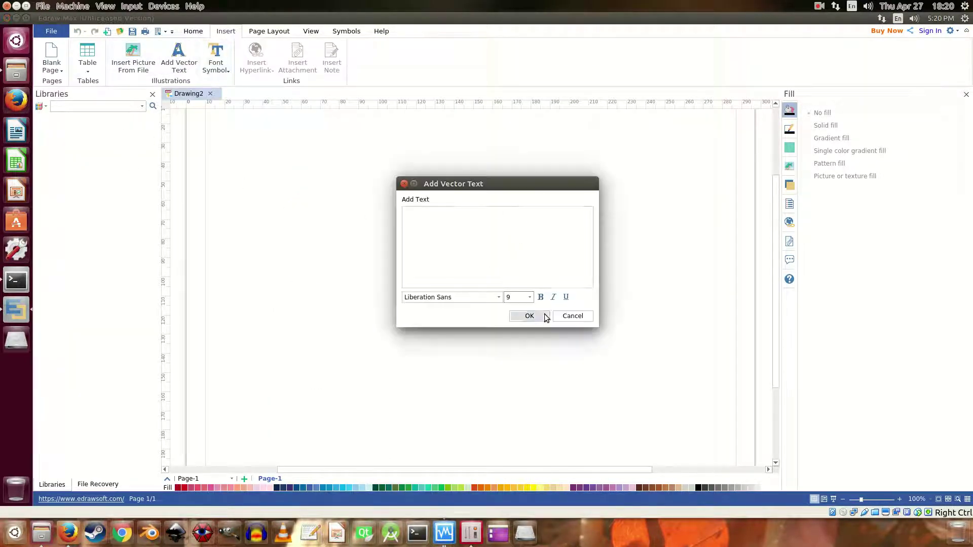
click(574, 316)
Browse the Page Layout themes and quick access commands without changing anything.
click(274, 32)
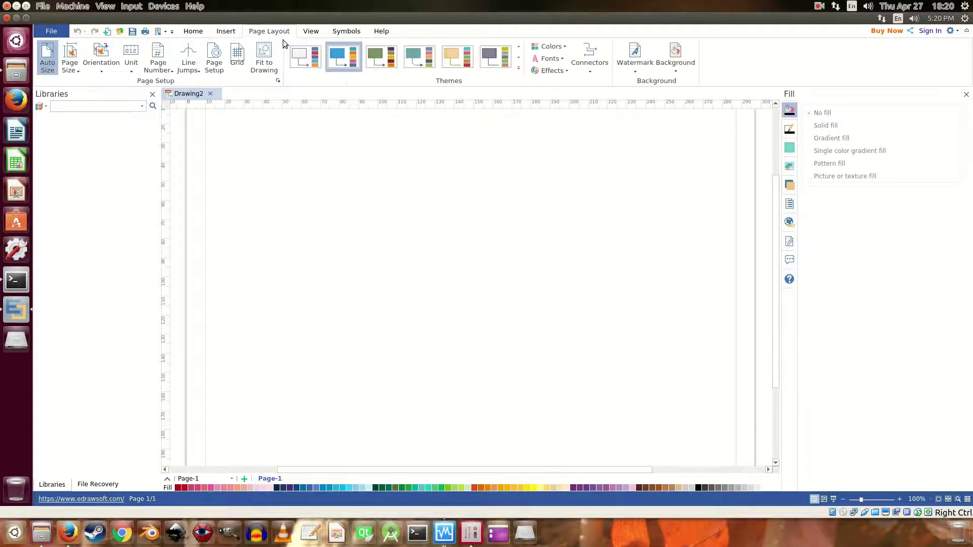
click(518, 67)
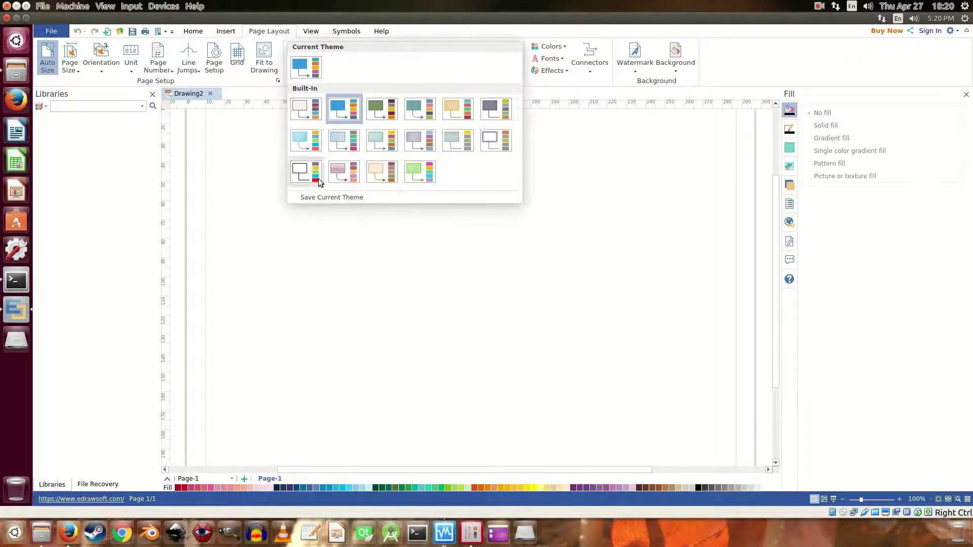
click(563, 91)
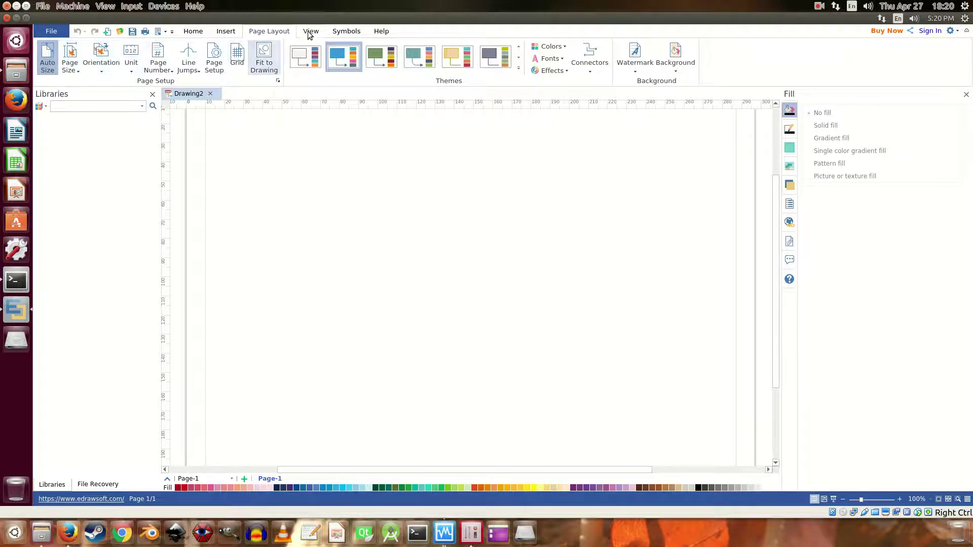
click(193, 31)
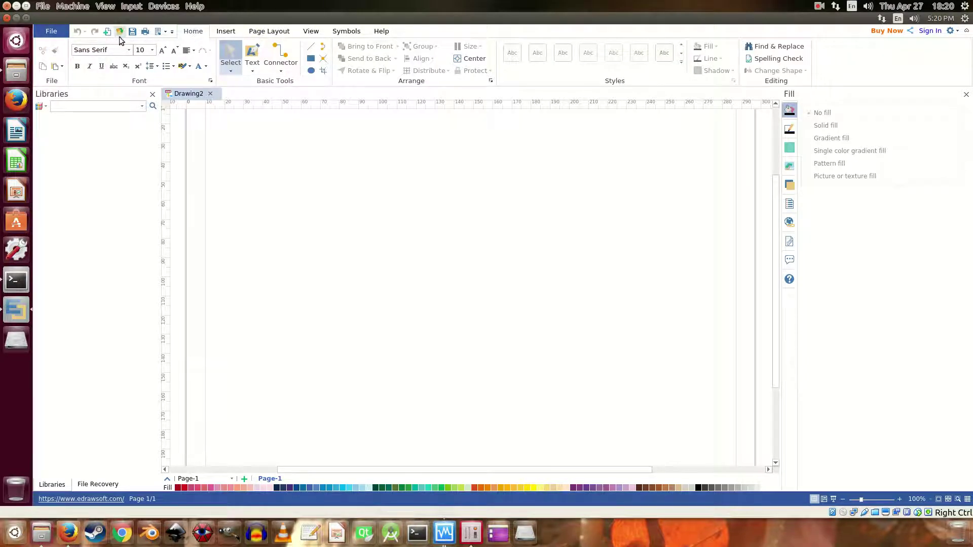
click(172, 31)
click(130, 185)
Check the page's context menu and appearance settings, then return to Available Templates.
right_click(235, 180)
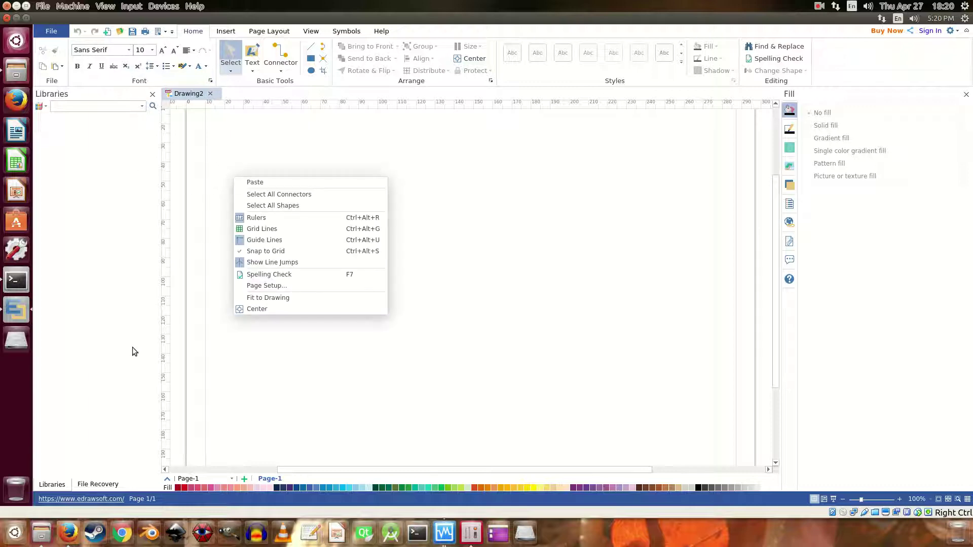
click(562, 338)
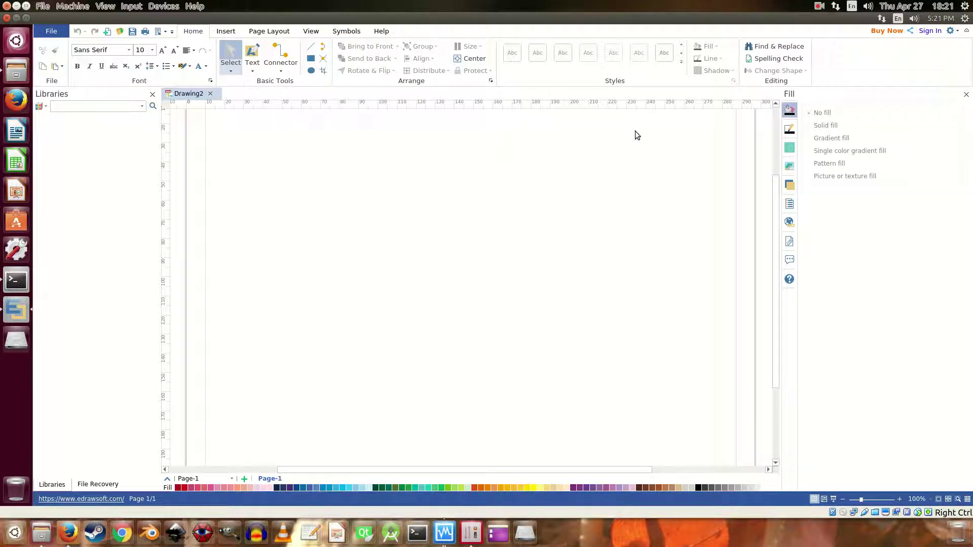
click(950, 31)
mouse_move(921, 67)
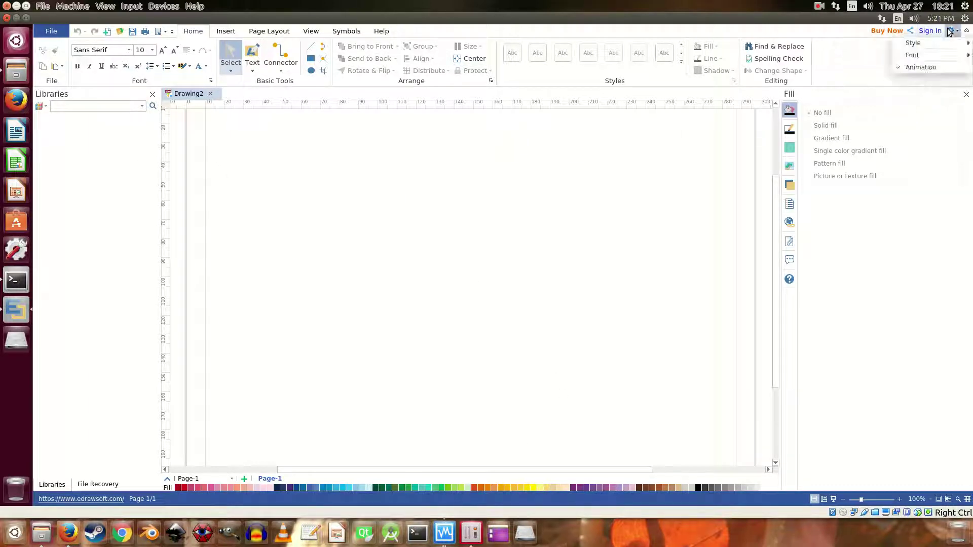
click(914, 68)
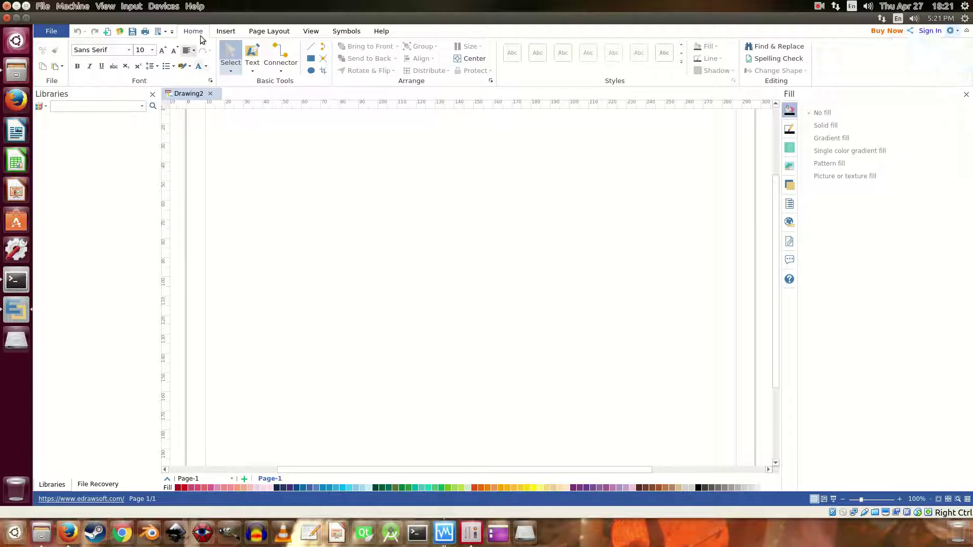
click(122, 33)
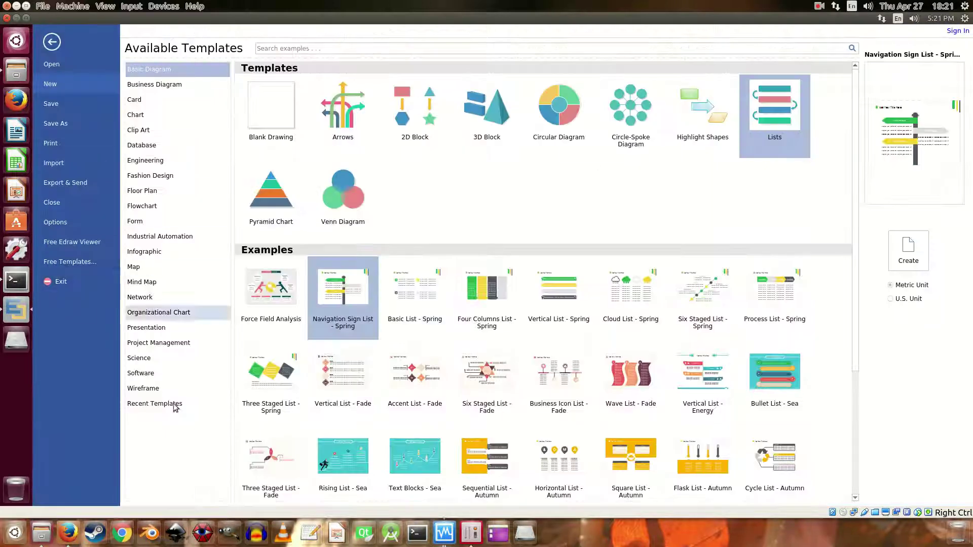
Open the City Competitiveness Dashboard example from the Chart > Gauges templates.
click(155, 115)
click(352, 200)
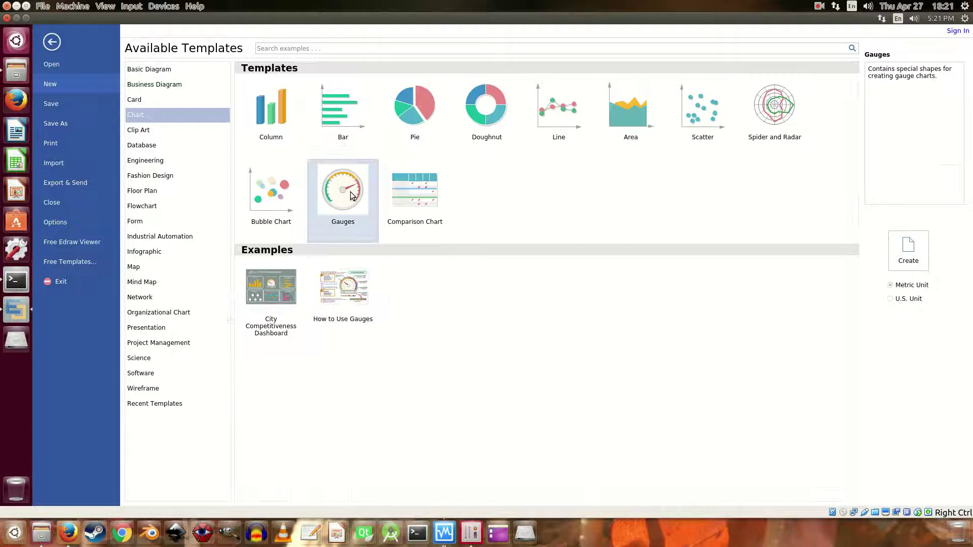
double_click(265, 296)
Select the house price gauge, then its needle and inner parts.
click(453, 337)
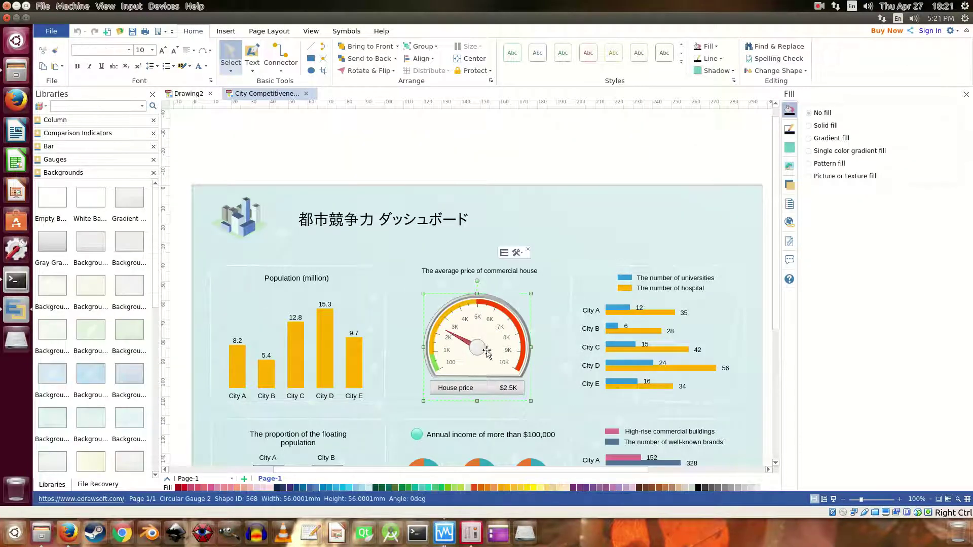
click(462, 344)
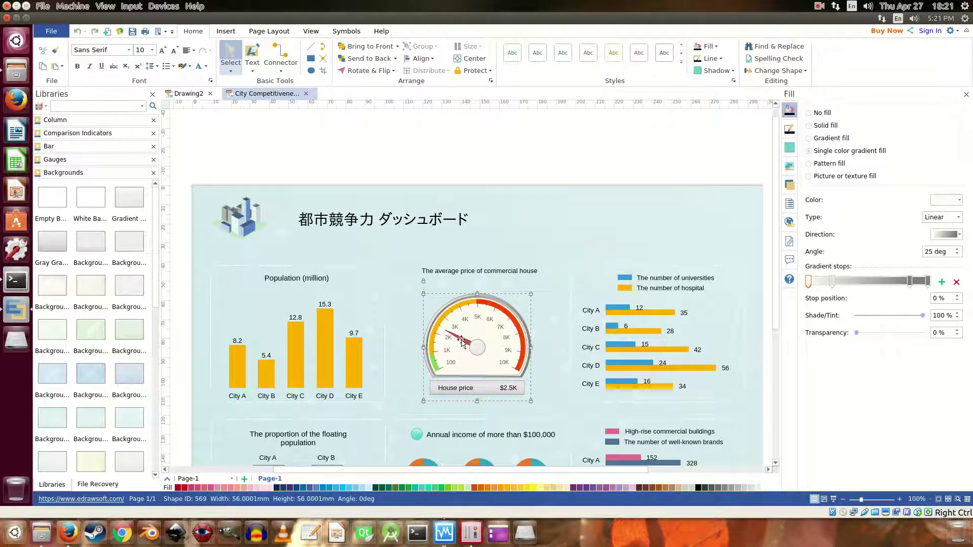
click(463, 343)
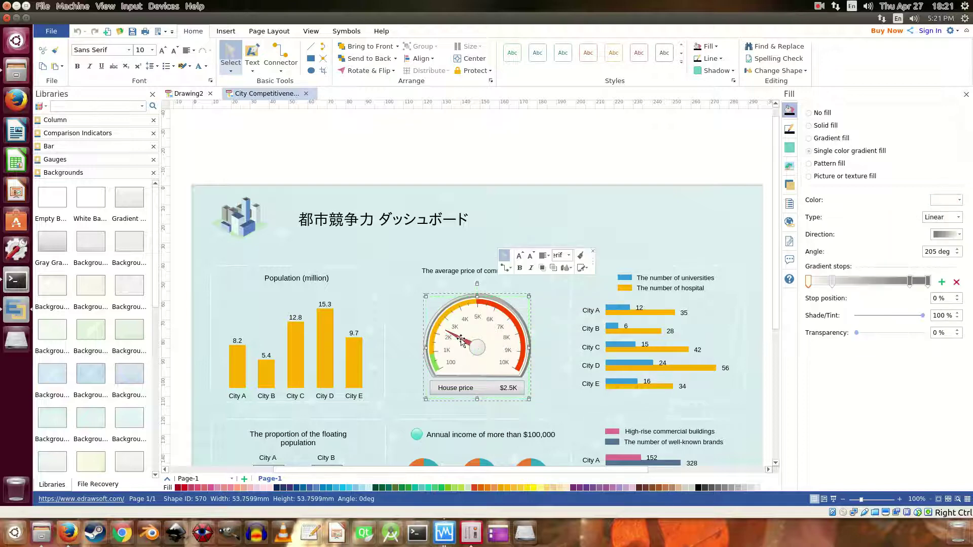
Select the population column chart and narrow the selection to its City D bar.
click(327, 312)
click(329, 310)
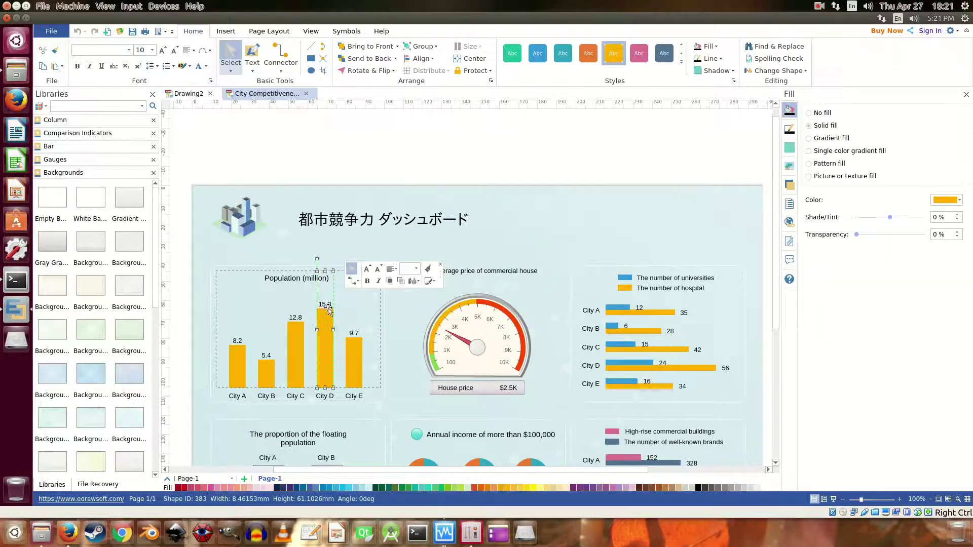
click(327, 317)
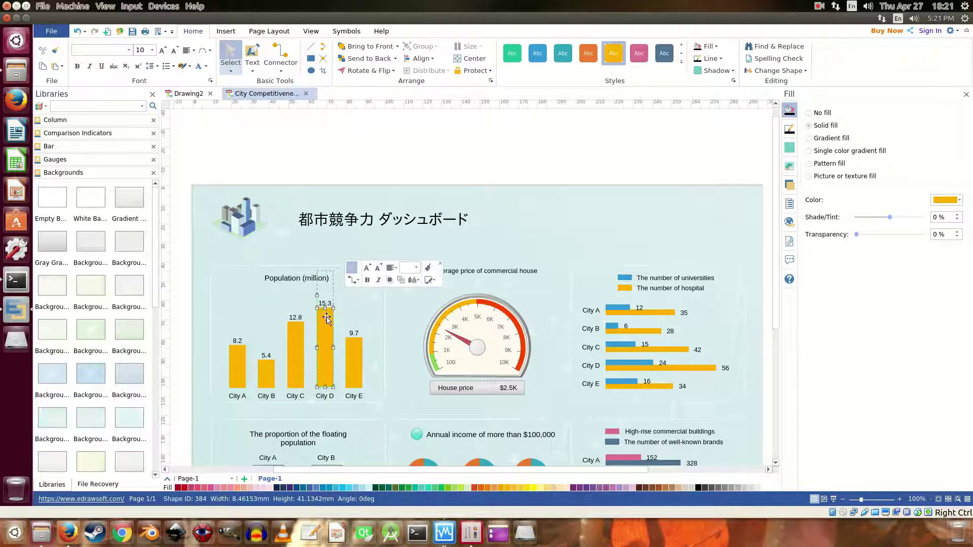
click(325, 332)
click(339, 267)
click(326, 329)
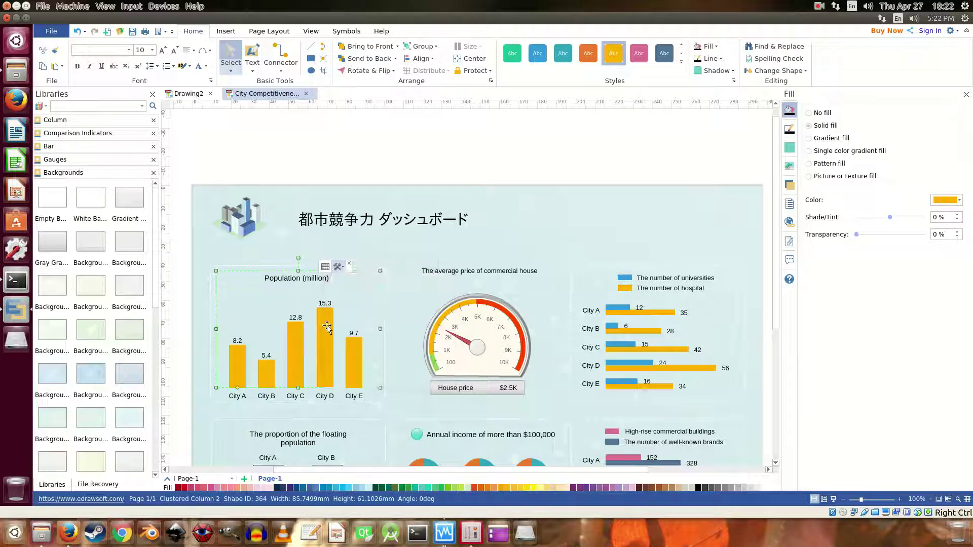
click(325, 367)
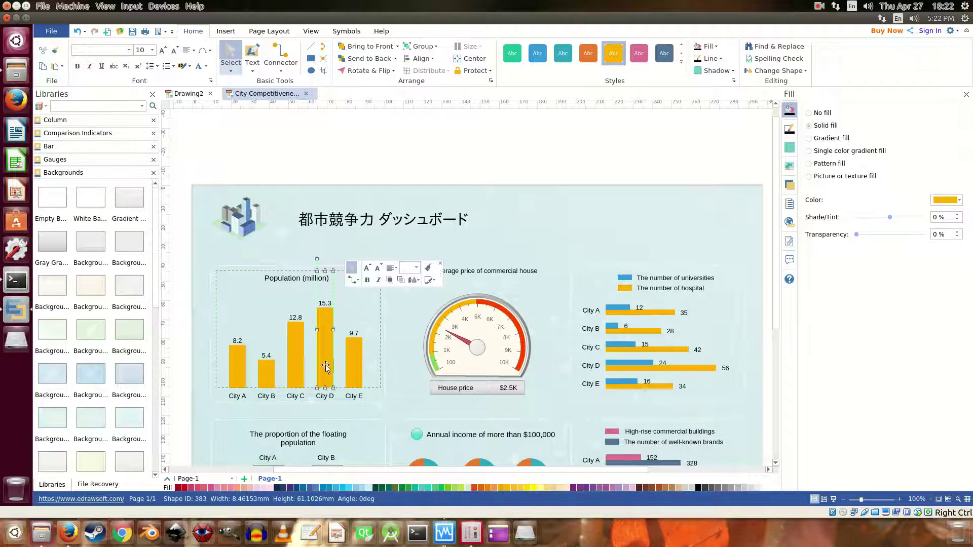
click(325, 314)
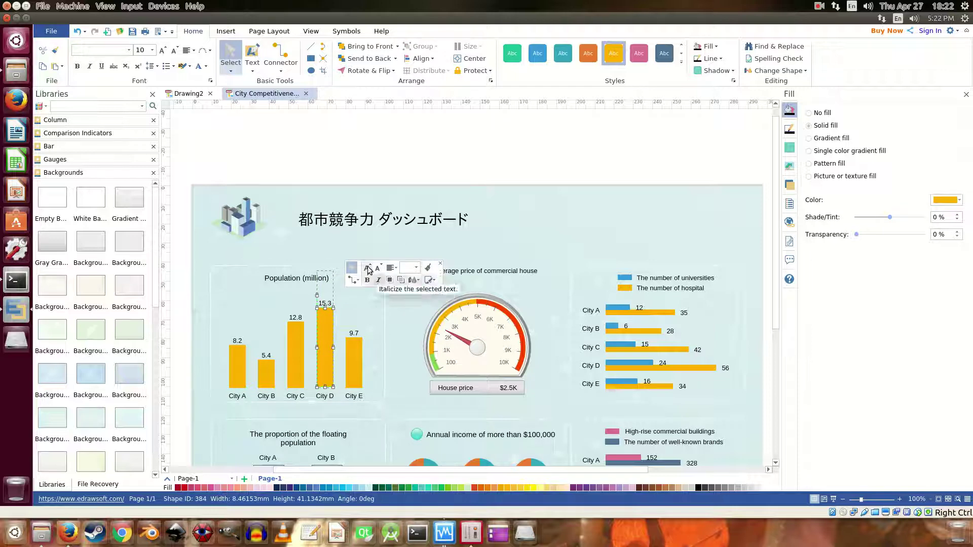
Select the orange City A bar in the right chart and bring up its actions menu.
click(619, 311)
click(659, 313)
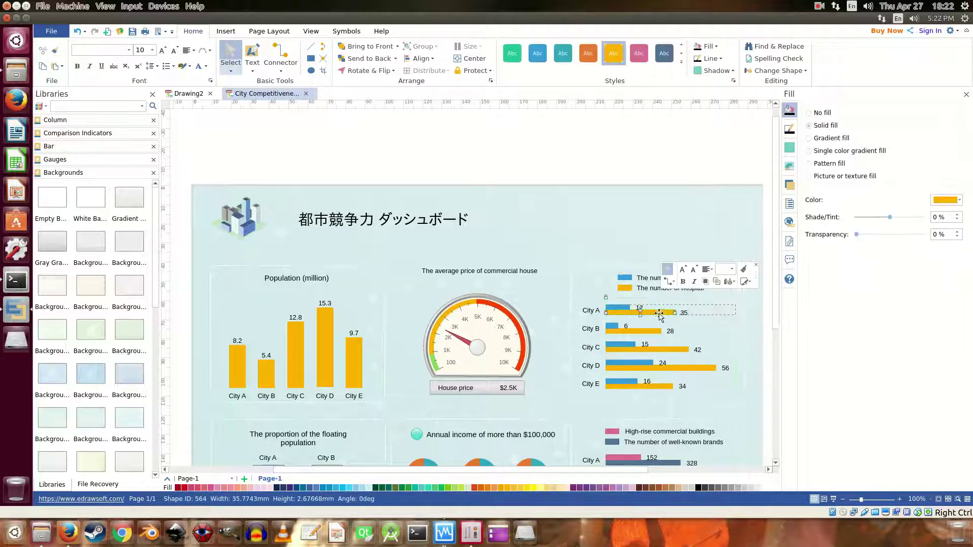
right_click(658, 310)
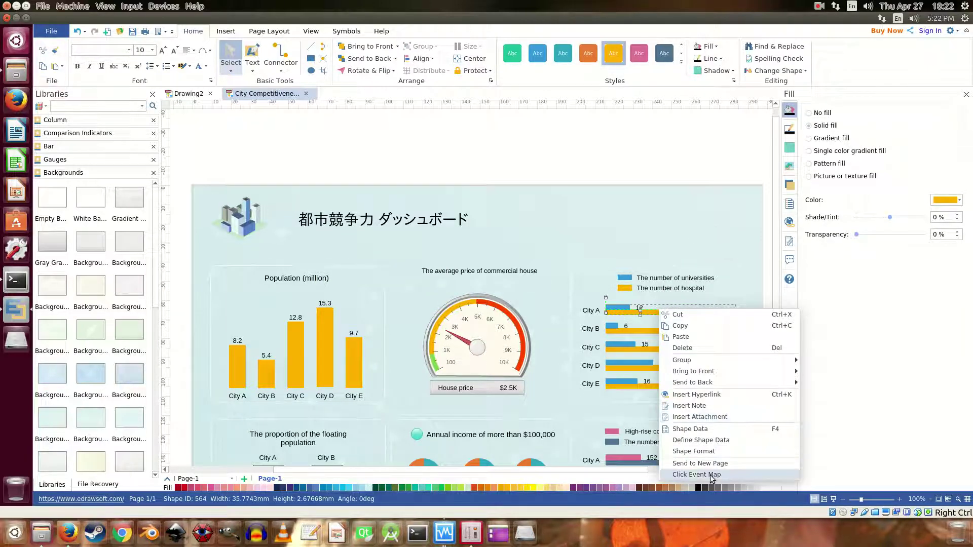
Enlarge the middle income pie chart to about 52.7 mm from its 16% label.
scroll(523, 327, down, 5)
click(467, 276)
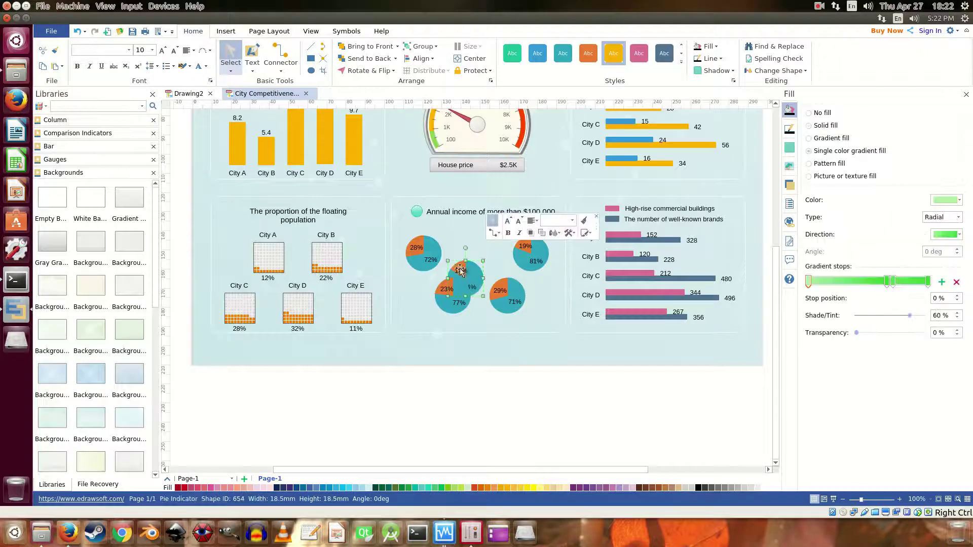
double_click(467, 276)
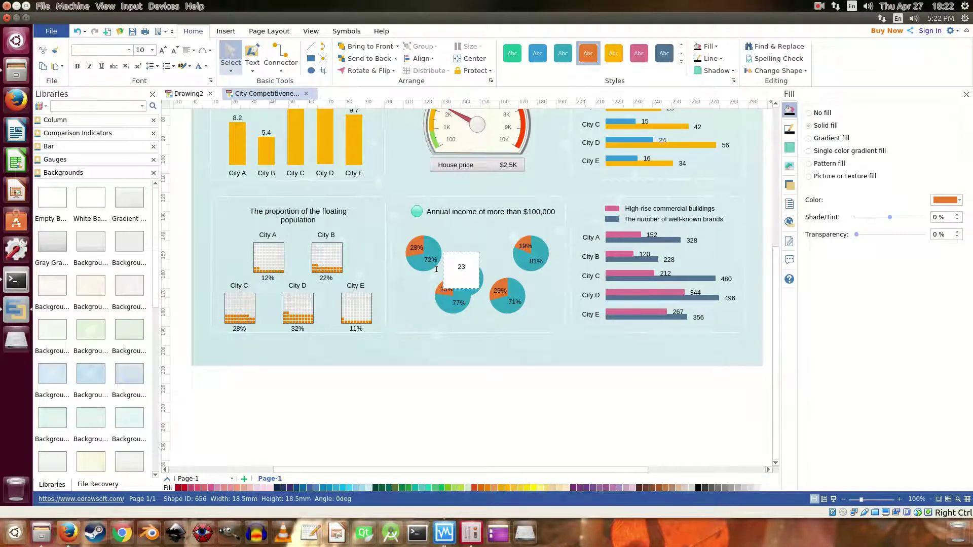
mouse_move(464, 276)
mouse_down()
mouse_move(465, 247)
mouse_move(407, 192)
mouse_up()
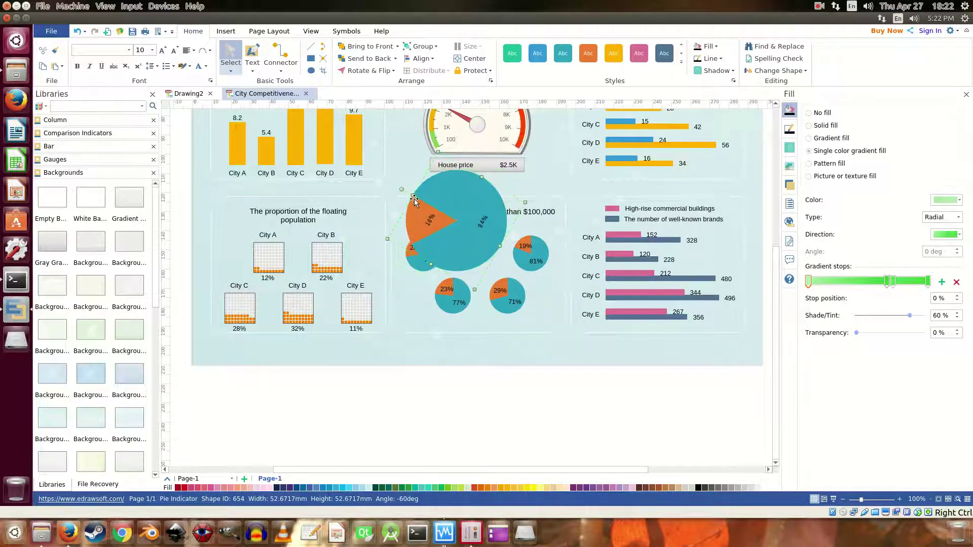
Select the enlarged 84% pie indicator, show File Recovery, and close the dashboard document.
click(412, 196)
click(419, 225)
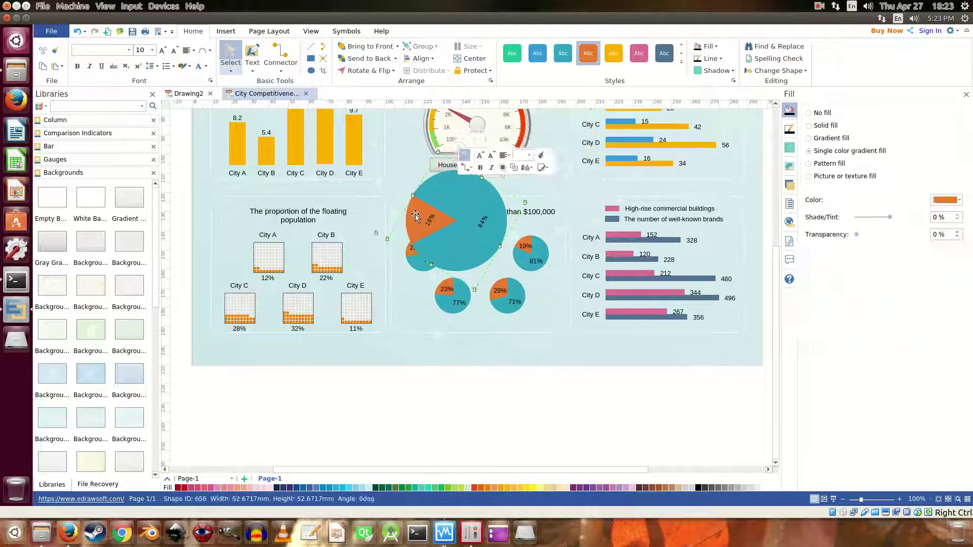
click(98, 484)
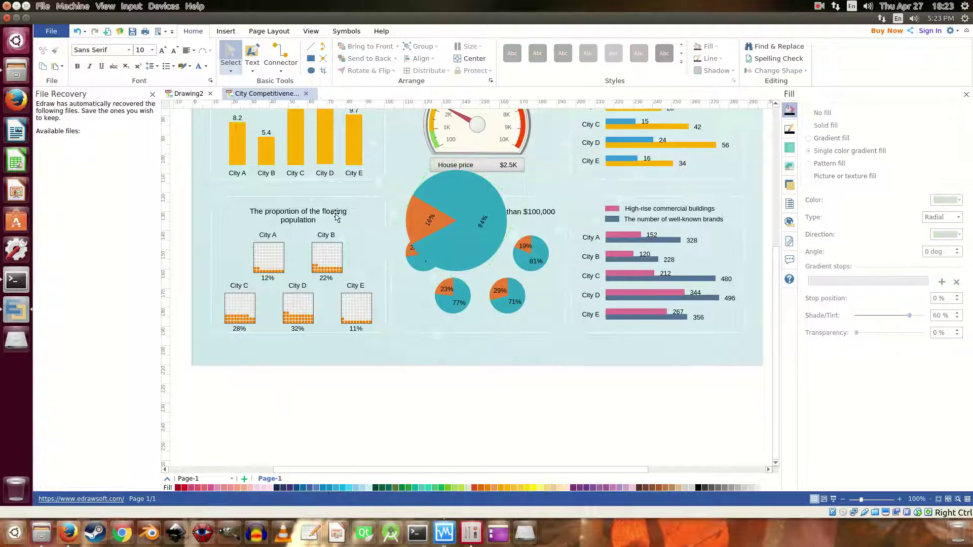
click(152, 95)
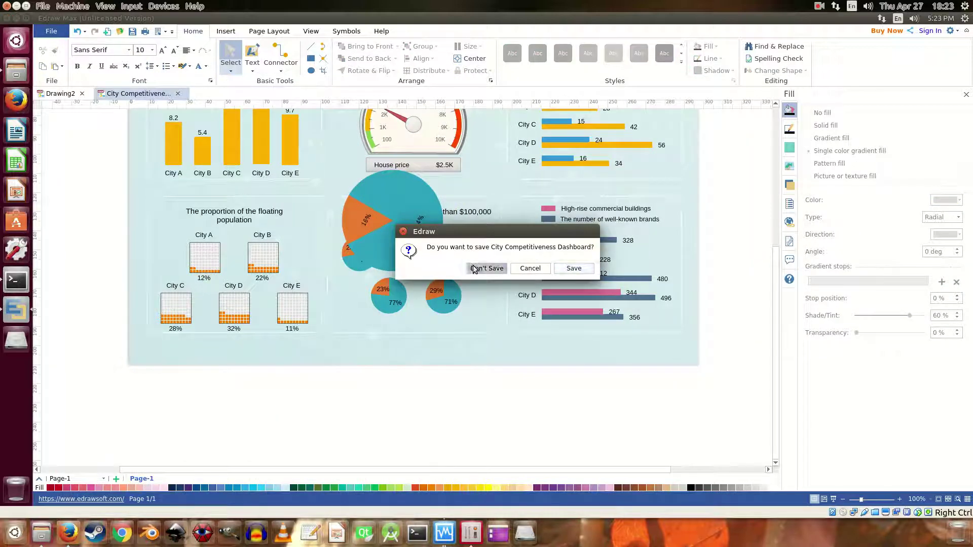
Discard the dashboard without saving and open the Marketing Plan mind map example.
click(487, 269)
click(55, 33)
click(203, 282)
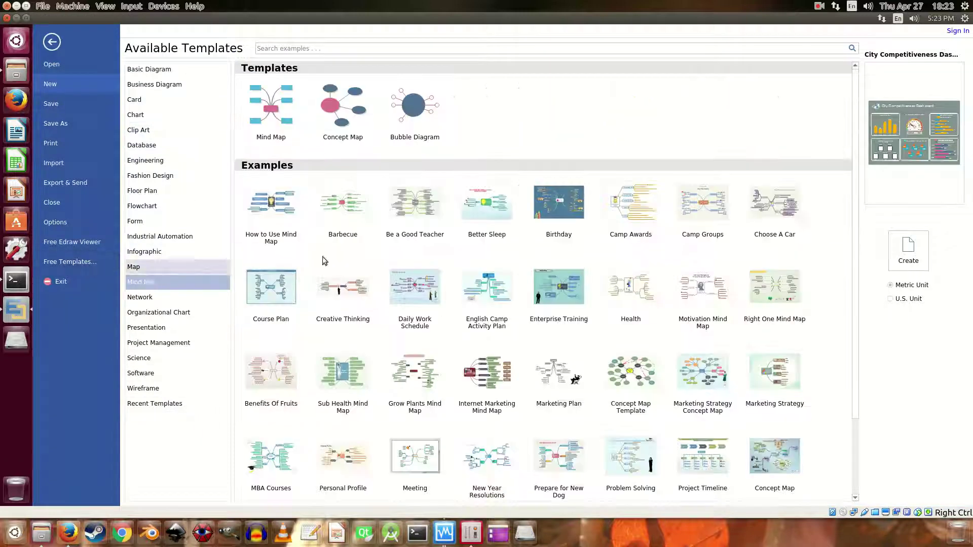
double_click(557, 279)
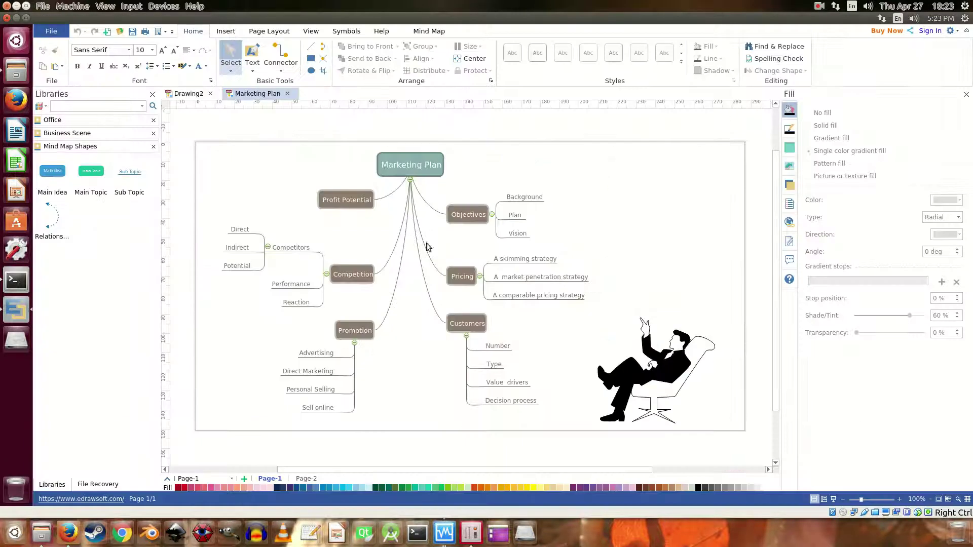
Collapse and re-expand the Objectives branch, then edit the Promotion topic text.
click(479, 276)
click(479, 276)
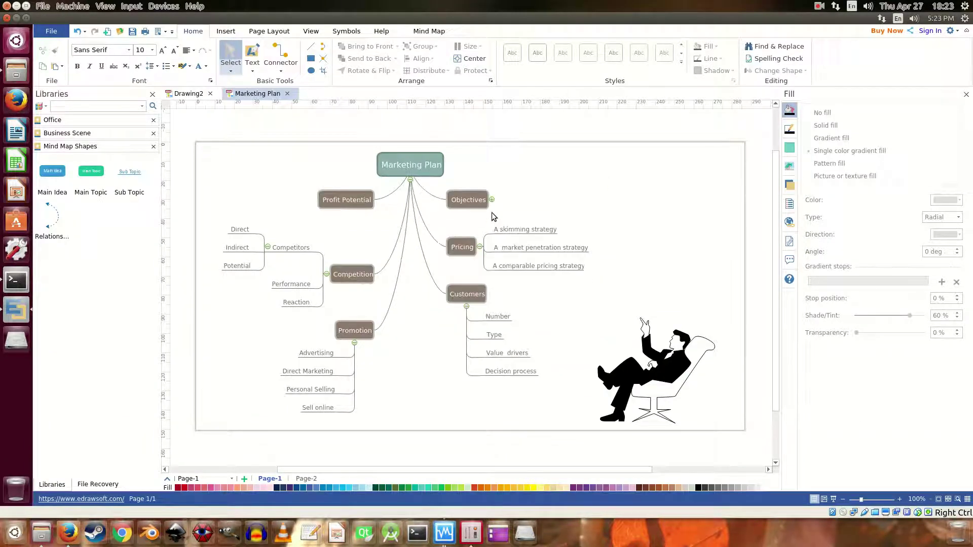
double_click(357, 330)
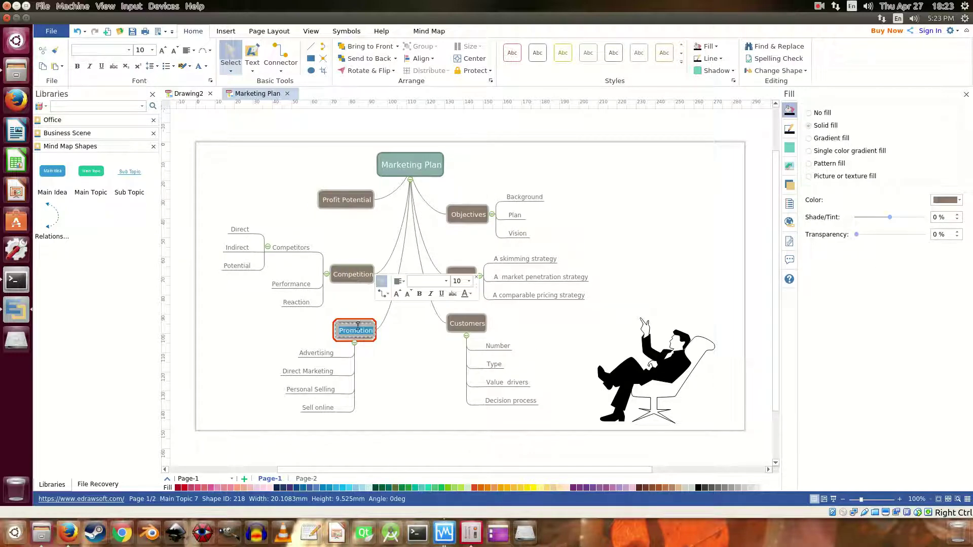
click(334, 322)
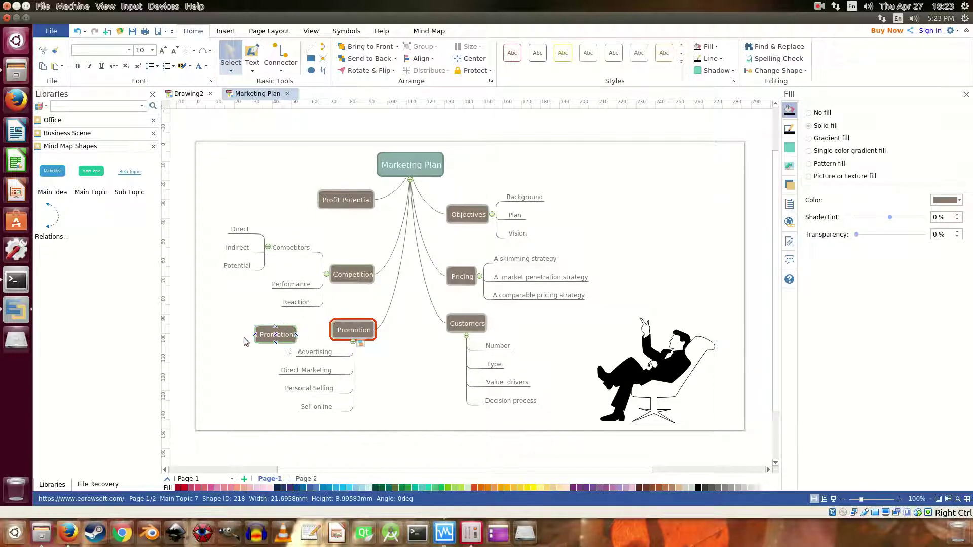
Move the Promotion topic left, then highlight the upgrade guarantee and Lifetime License text.
drag(330, 337, 273, 331)
click(272, 332)
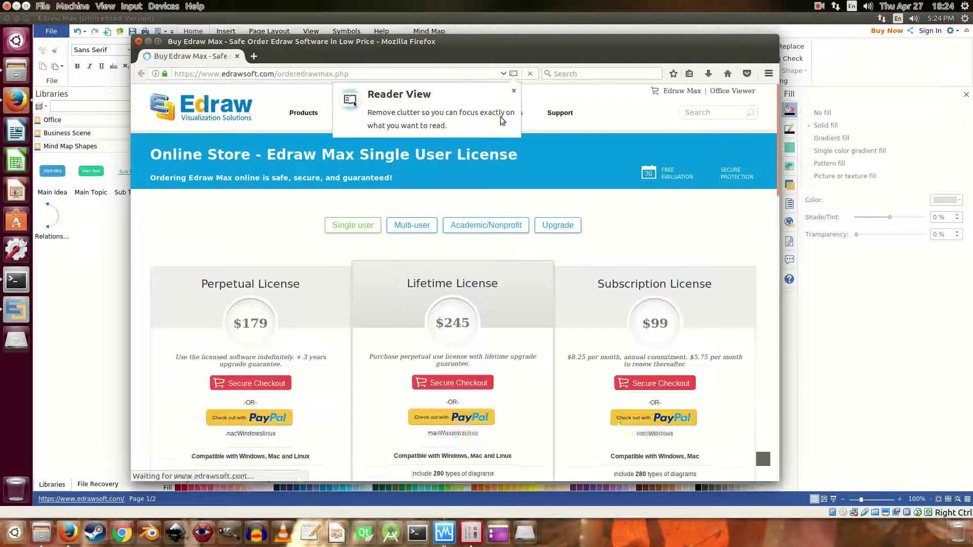
drag(301, 360, 337, 361)
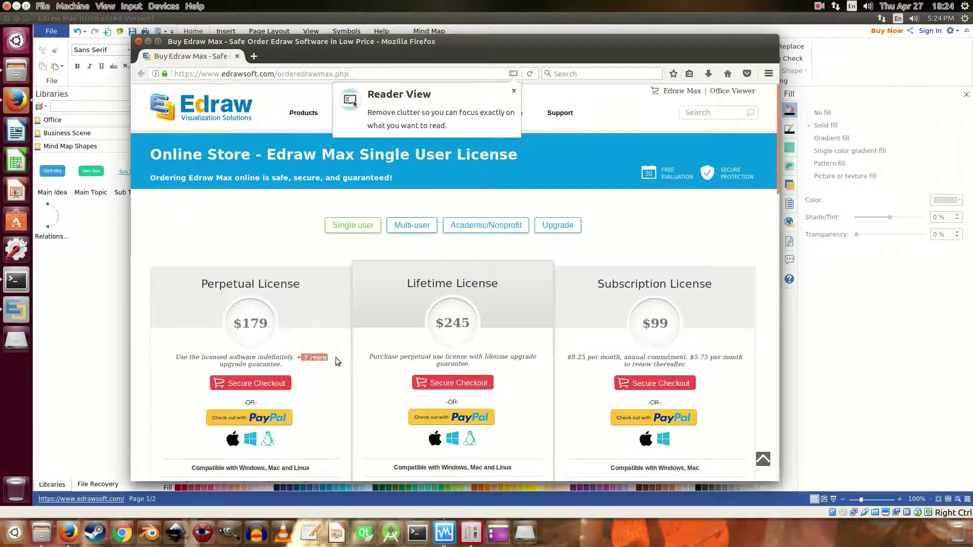
drag(425, 357, 518, 343)
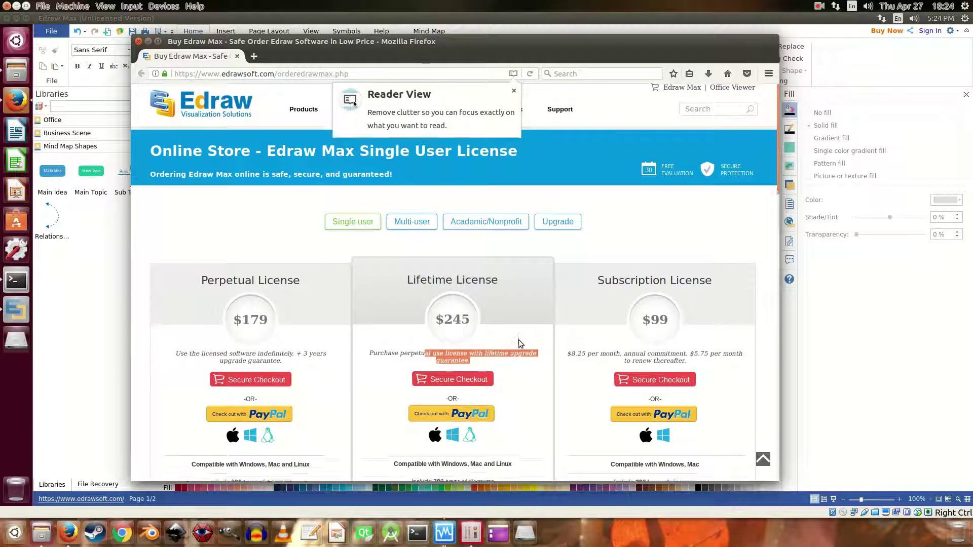